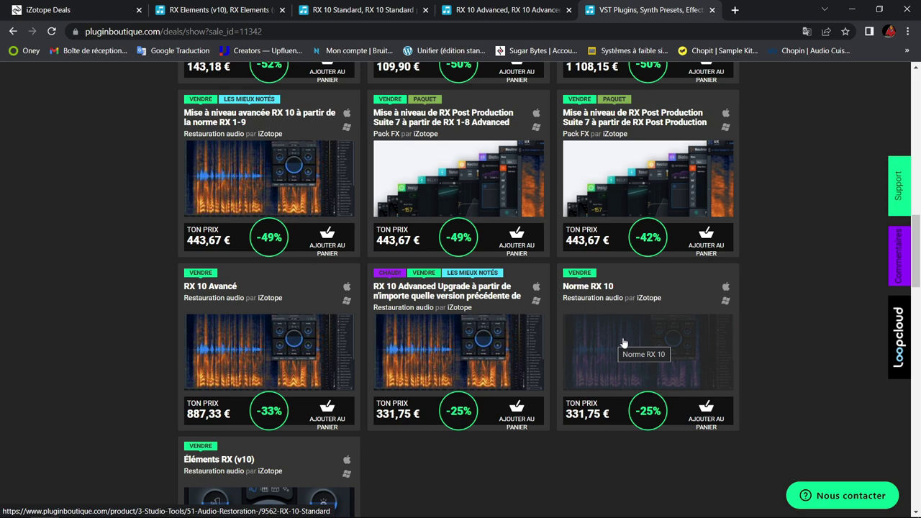
{"action": "scroll", "coordinate": [797, 267], "scroll_direction": "up", "scroll_amount": 9}
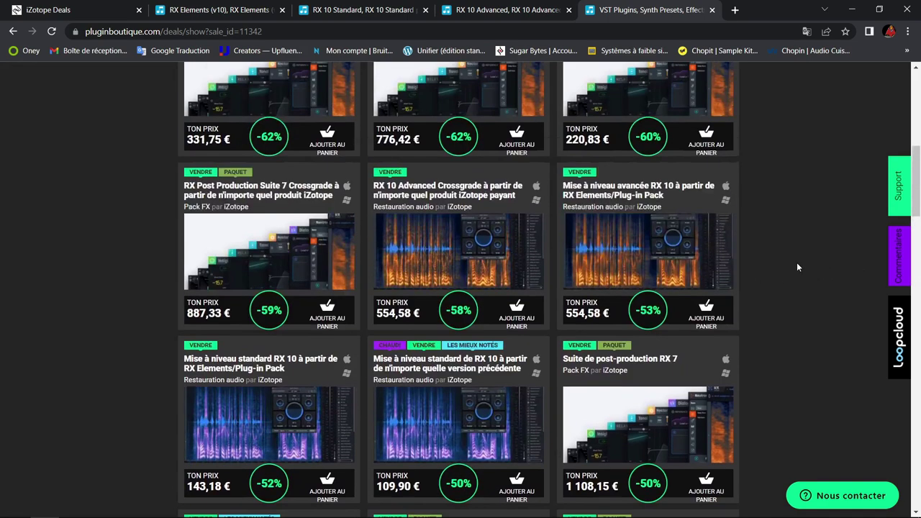
{"action": "scroll", "coordinate": [797, 267], "scroll_direction": "up", "scroll_amount": 3}
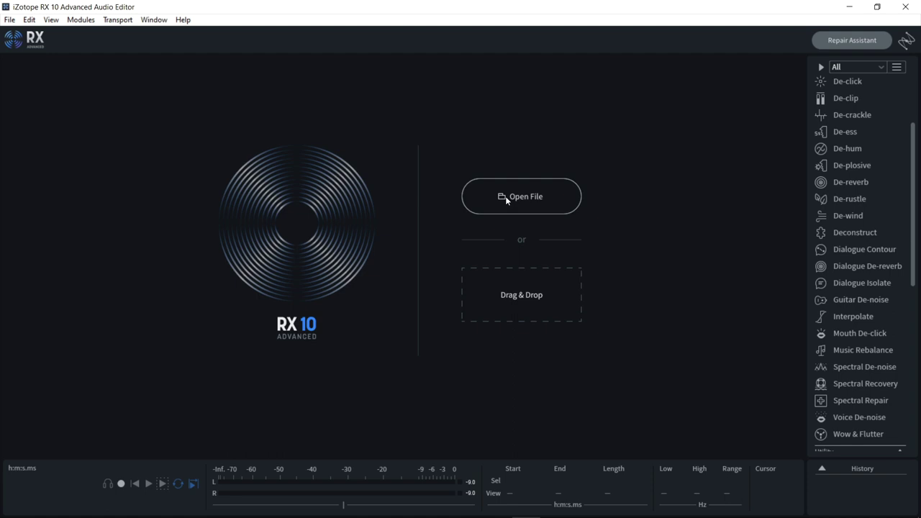
Open the RX 10 Advanced preferences and review the available audio driver types
{"action": "left_click", "coordinate": [10, 20]}
{"action": "mouse_move", "coordinate": [30, 22]}
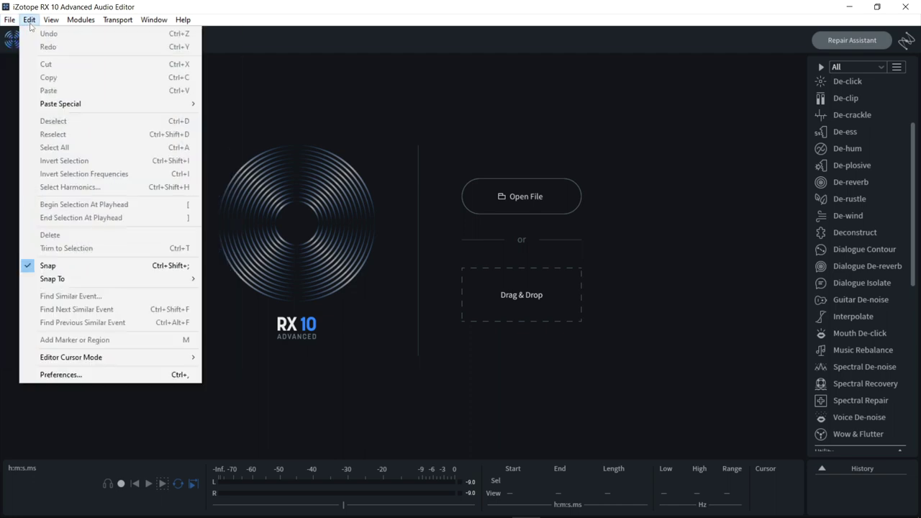
{"action": "left_click", "coordinate": [112, 375]}
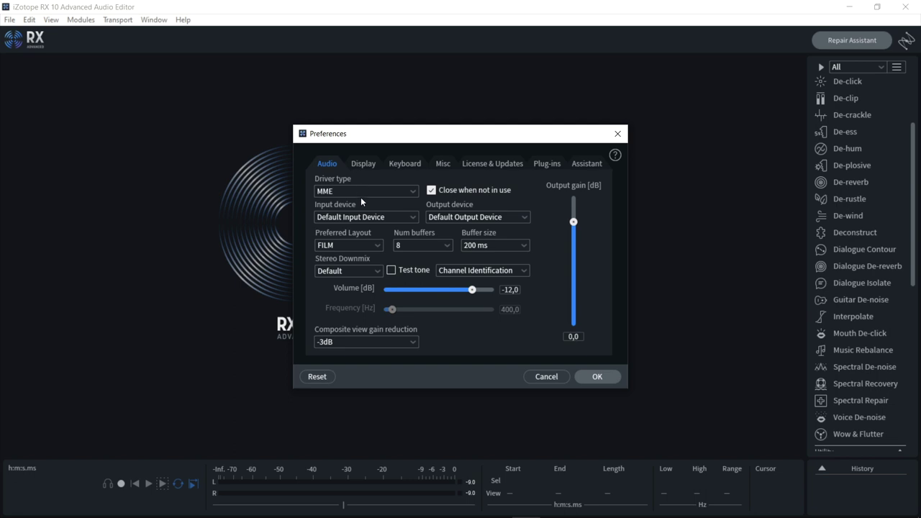
{"action": "left_click", "coordinate": [382, 191]}
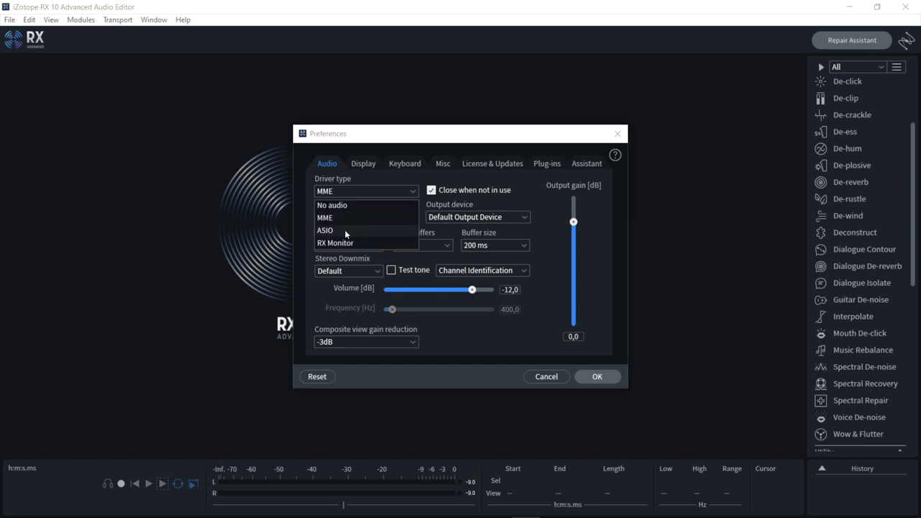
{"action": "left_click", "coordinate": [377, 146]}
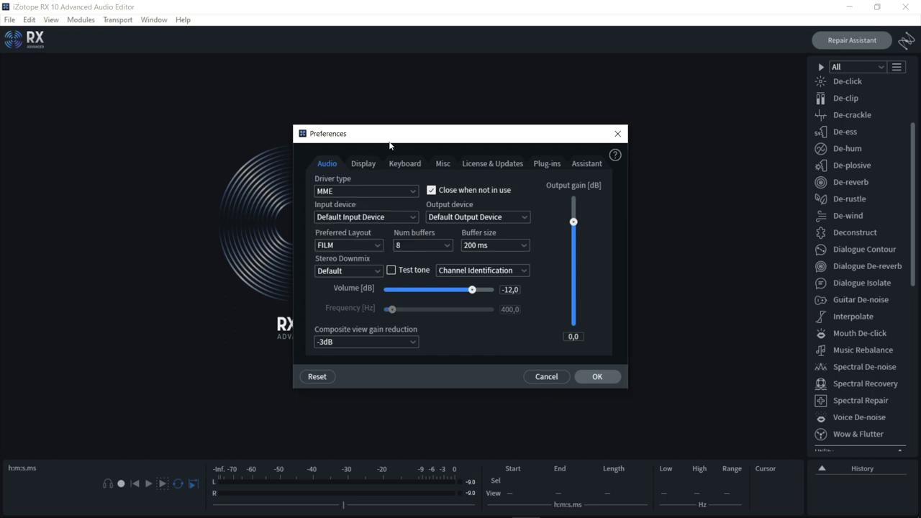
Review the Plug-ins, Assistant and Display preferences, and close the preferences with OK
{"action": "left_click", "coordinate": [547, 164]}
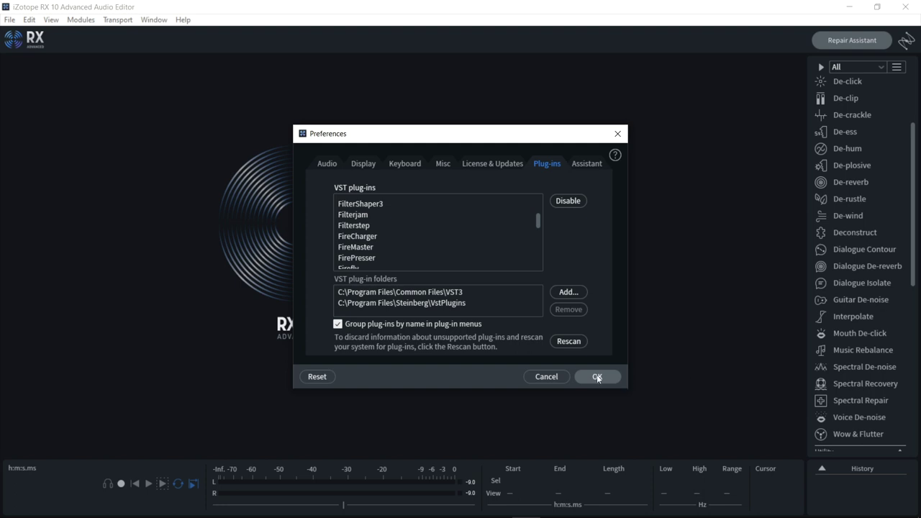
{"action": "left_click", "coordinate": [587, 163]}
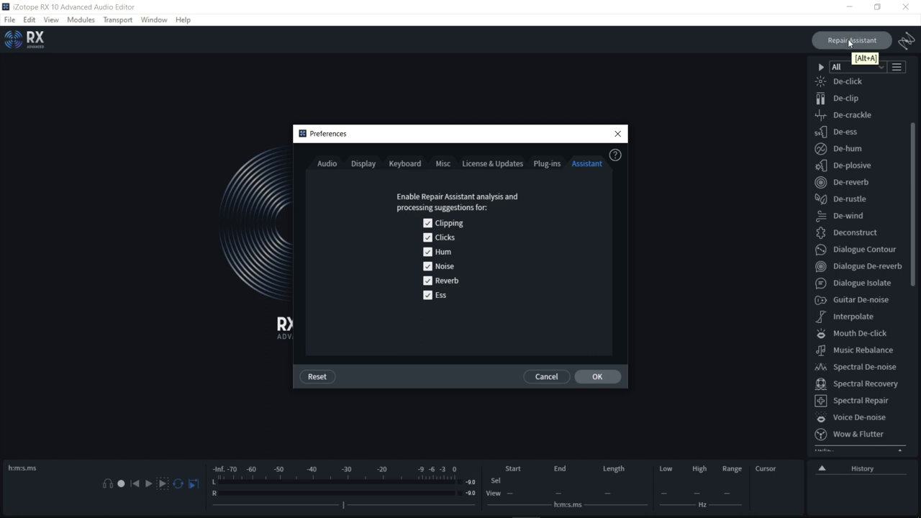
{"action": "left_click", "coordinate": [539, 163]}
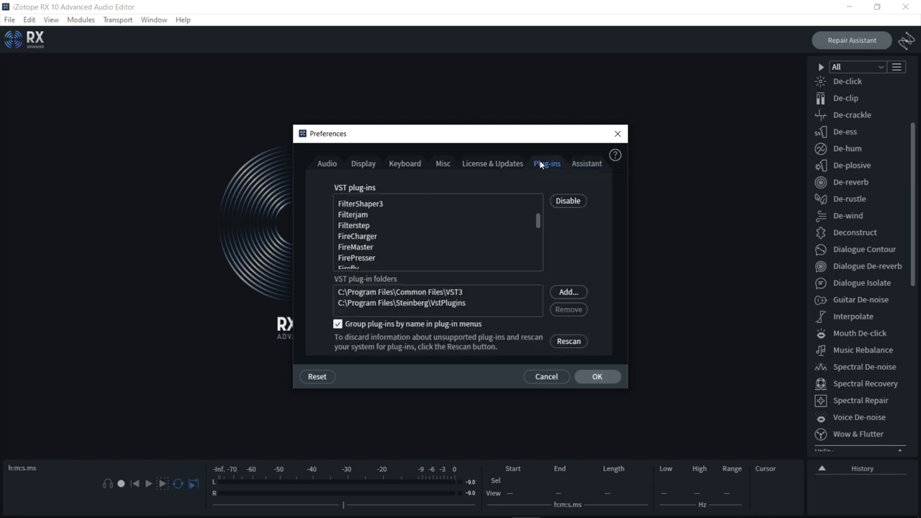
{"action": "left_click", "coordinate": [363, 163]}
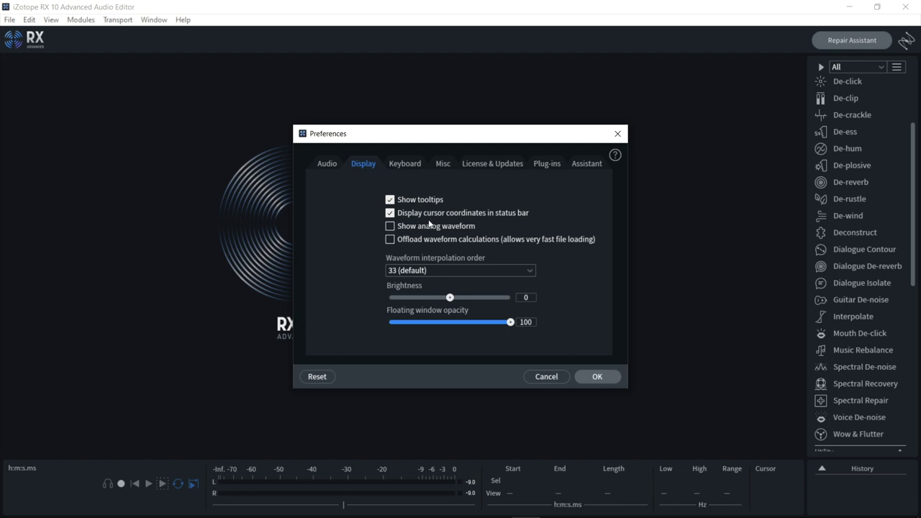
{"action": "left_click", "coordinate": [598, 377]}
Open the audio file demos rx.wav from the rx folder and play its first few seconds
{"action": "left_click", "coordinate": [489, 198]}
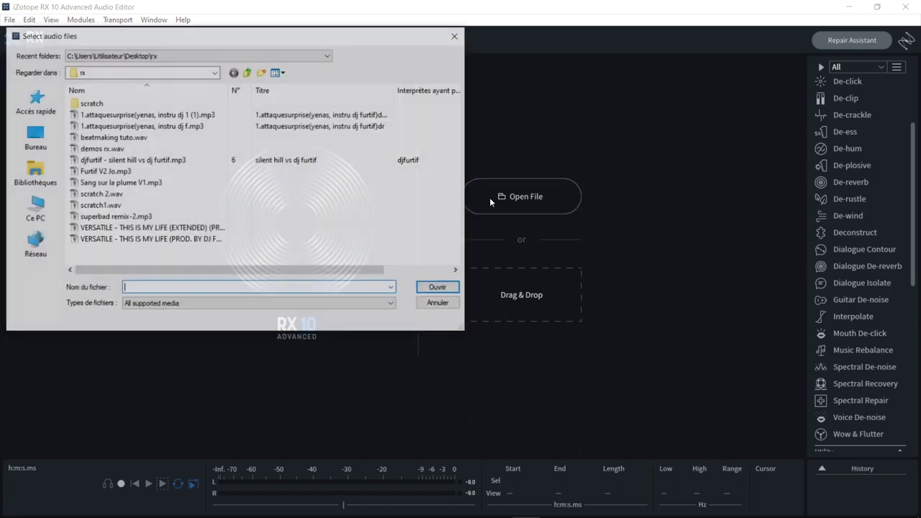
{"action": "left_click", "coordinate": [155, 150]}
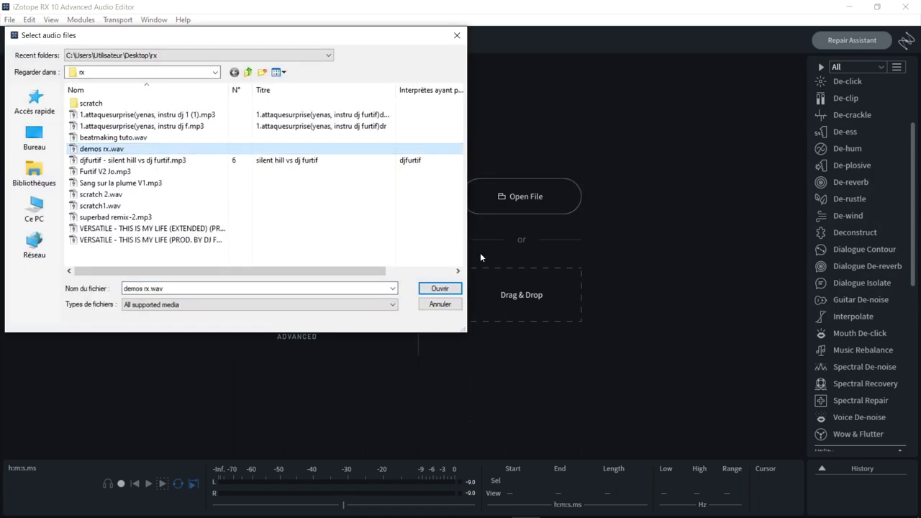
{"action": "left_click", "coordinate": [438, 289]}
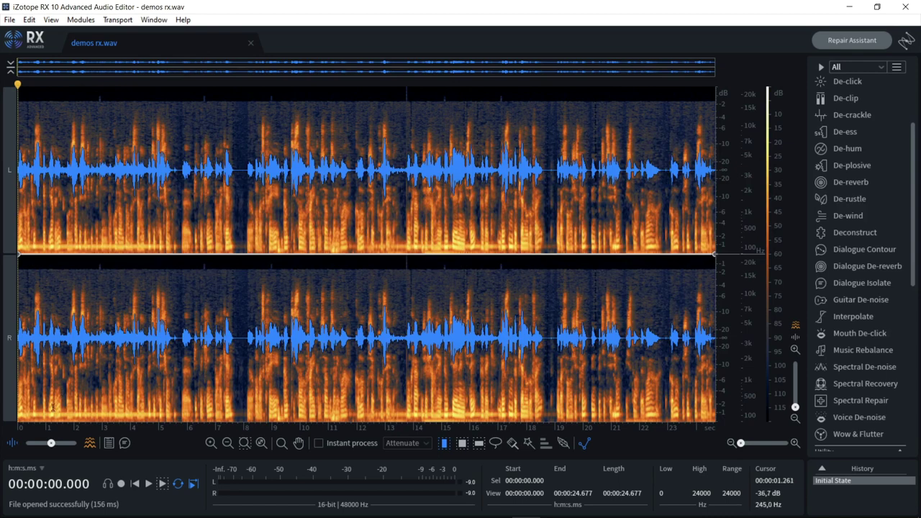
{"action": "key", "text": "space"}
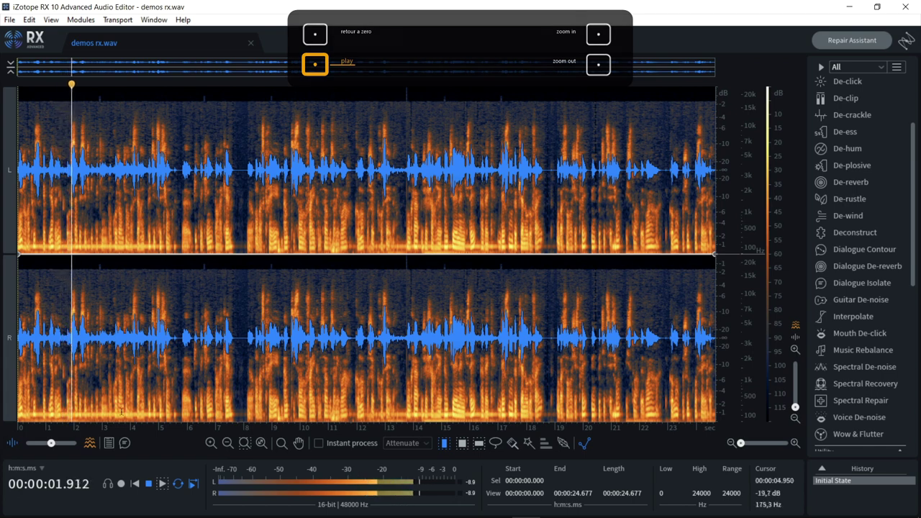
{"action": "key", "text": "space"}
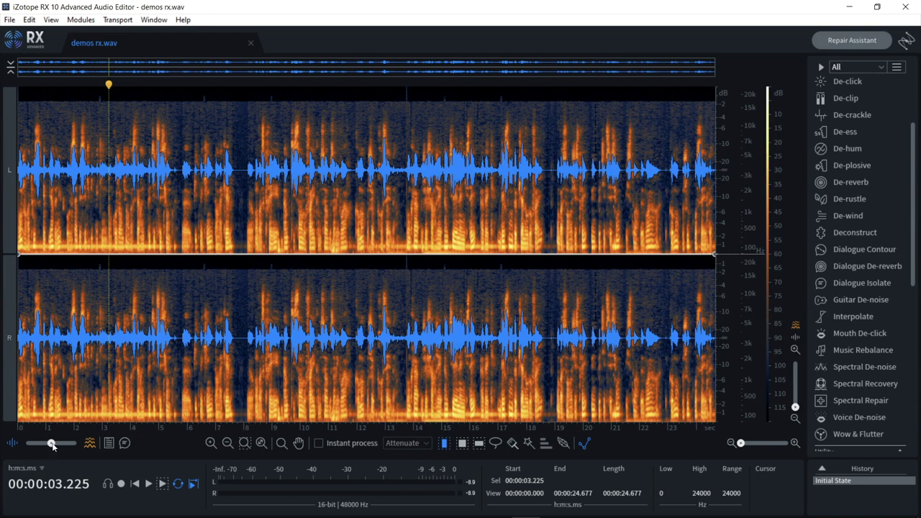
View the recording as waveform only and as spectrogram only, and return to an even blend of both
{"action": "left_click_drag", "start_coordinate": [52, 444], "coordinate": [26, 444]}
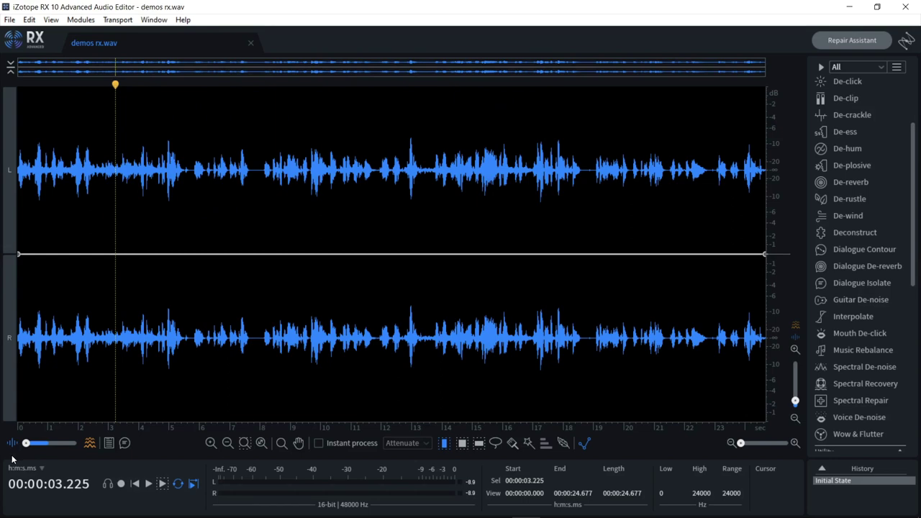
{"action": "left_click_drag", "start_coordinate": [26, 444], "coordinate": [77, 444]}
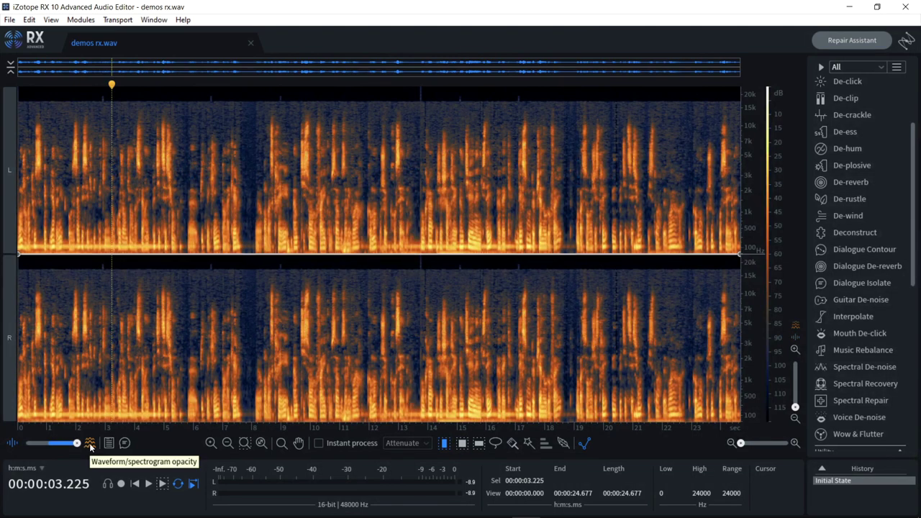
{"action": "left_click_drag", "start_coordinate": [78, 443], "coordinate": [53, 449]}
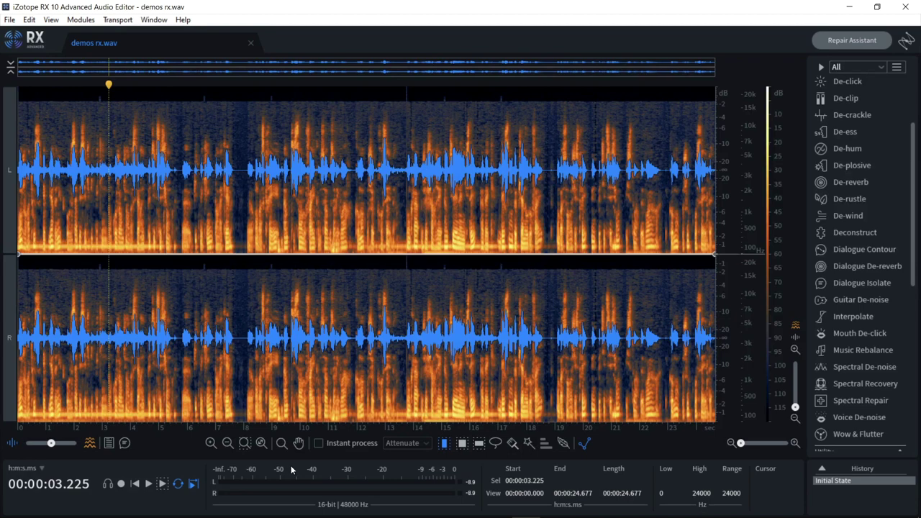
Play the unprocessed recording from the beginning for about 21 seconds and stop playback
{"action": "key", "text": "Home"}
{"action": "key", "text": "space"}
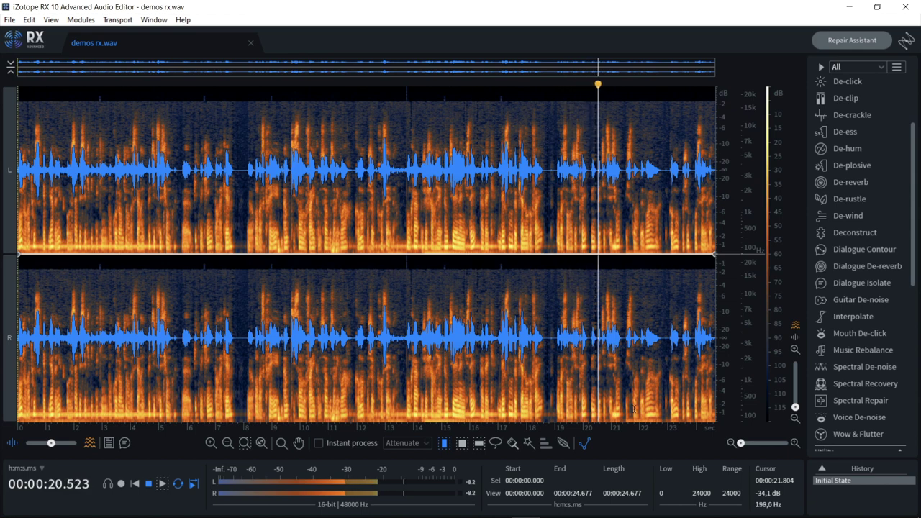
{"action": "key", "text": "space"}
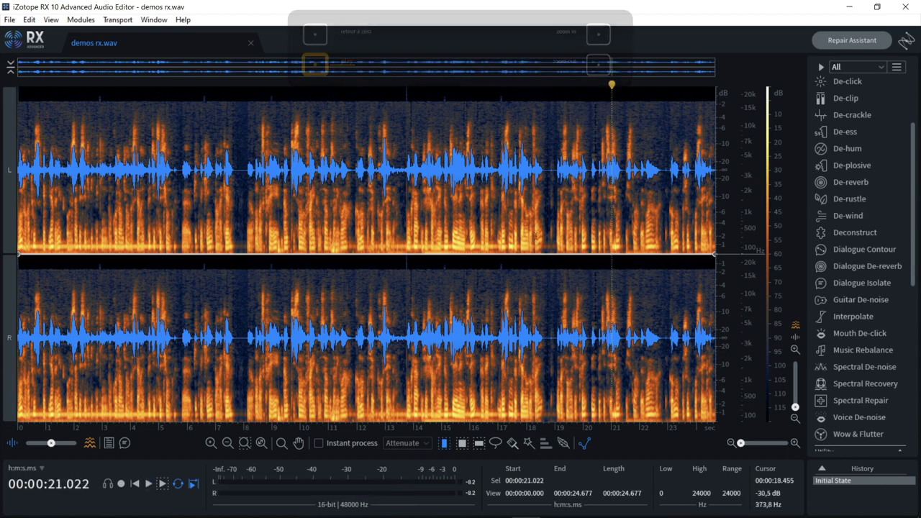
Open the Repair Assistant and reposition its window to uncover more of the end of the recording
{"action": "left_click", "coordinate": [834, 39]}
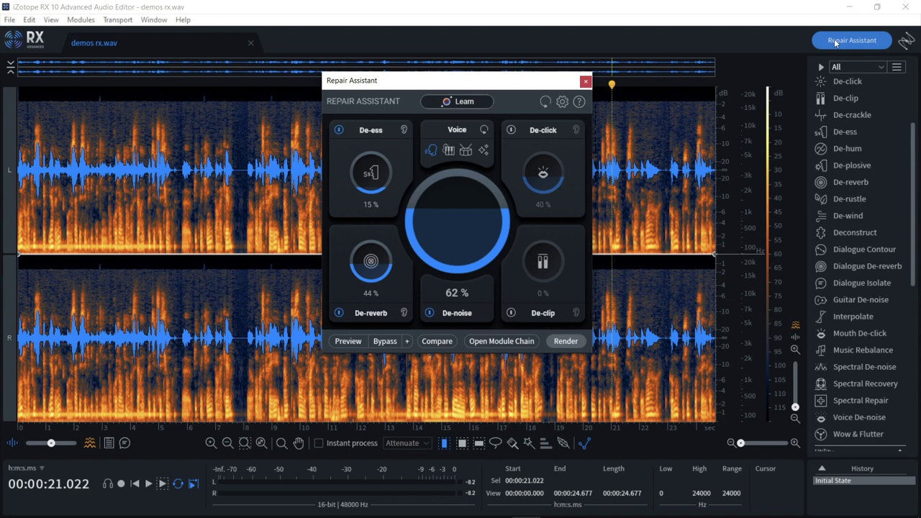
{"action": "left_click_drag", "start_coordinate": [458, 85], "coordinate": [343, 118]}
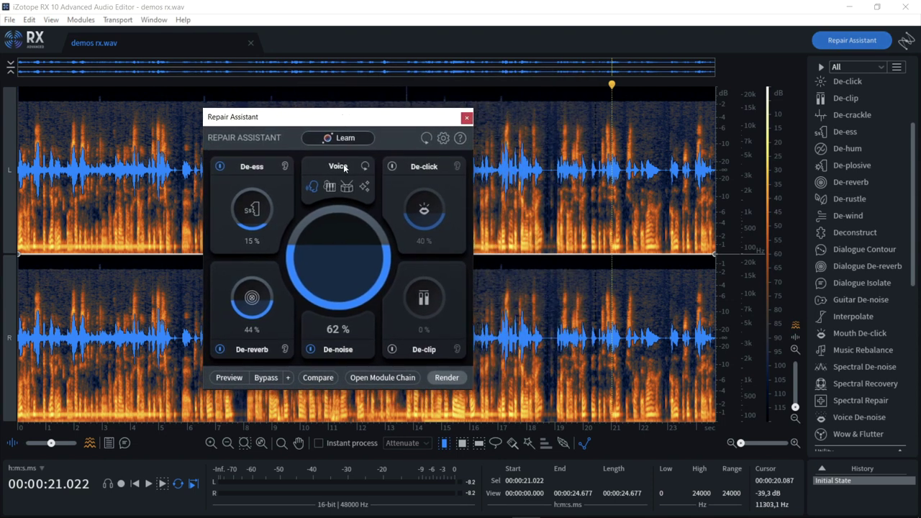
{"action": "mouse_move", "coordinate": [345, 257]}
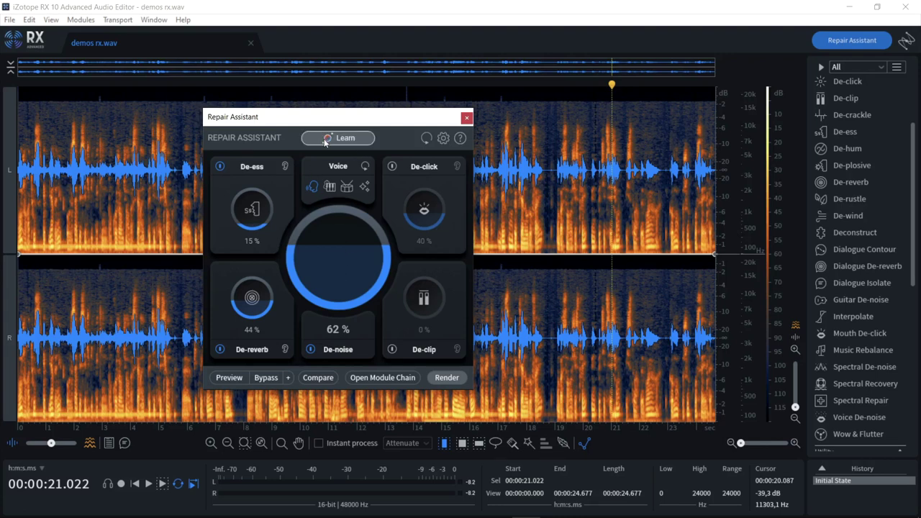
{"action": "mouse_move", "coordinate": [304, 220]}
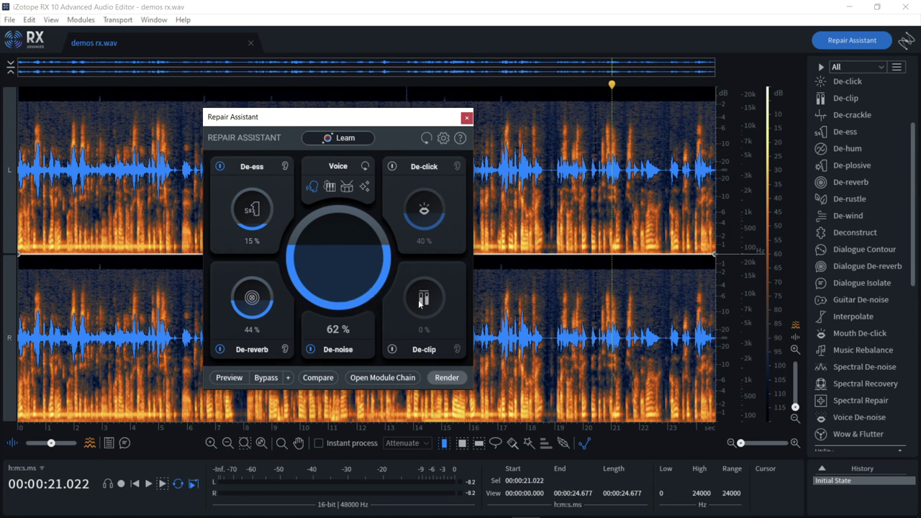
{"action": "mouse_move", "coordinate": [379, 304]}
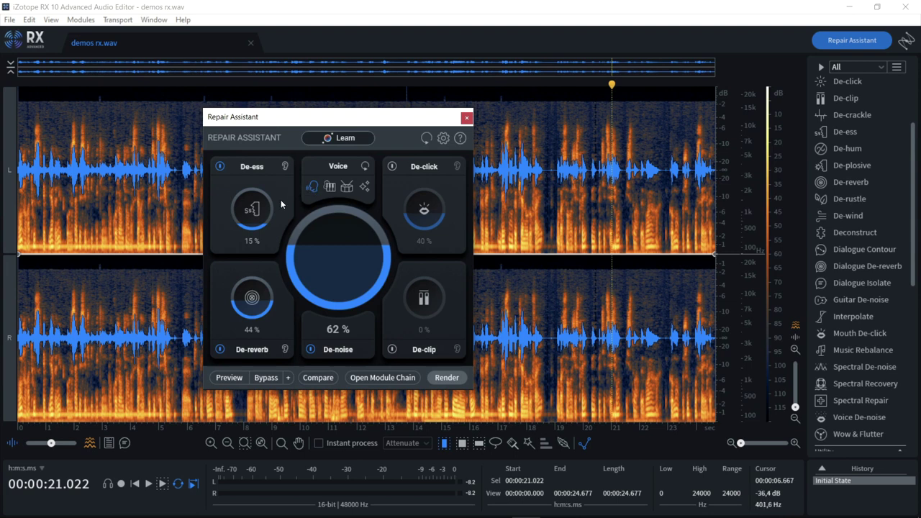
Look through the Repair Assistant's Musical, Percussion and Sound FX processing types, and return to Voice
{"action": "left_click", "coordinate": [329, 187]}
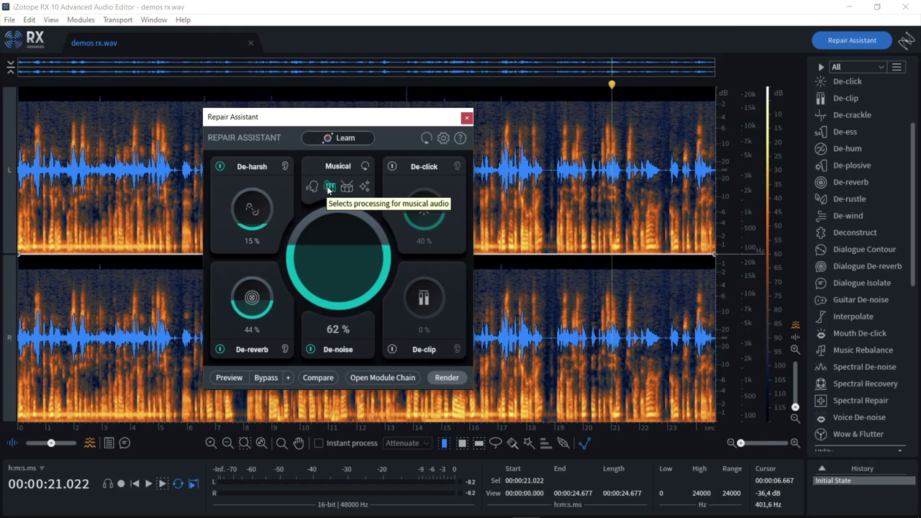
{"action": "left_click", "coordinate": [347, 188]}
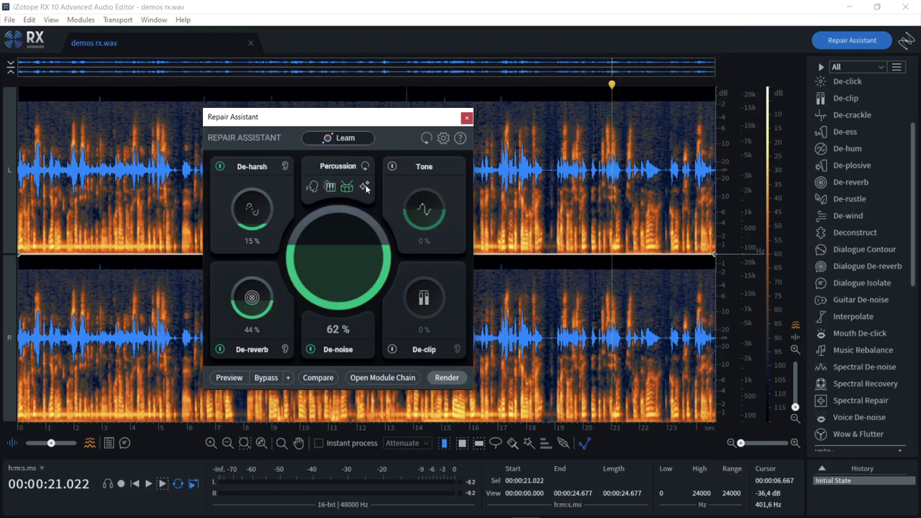
{"action": "left_click", "coordinate": [365, 188]}
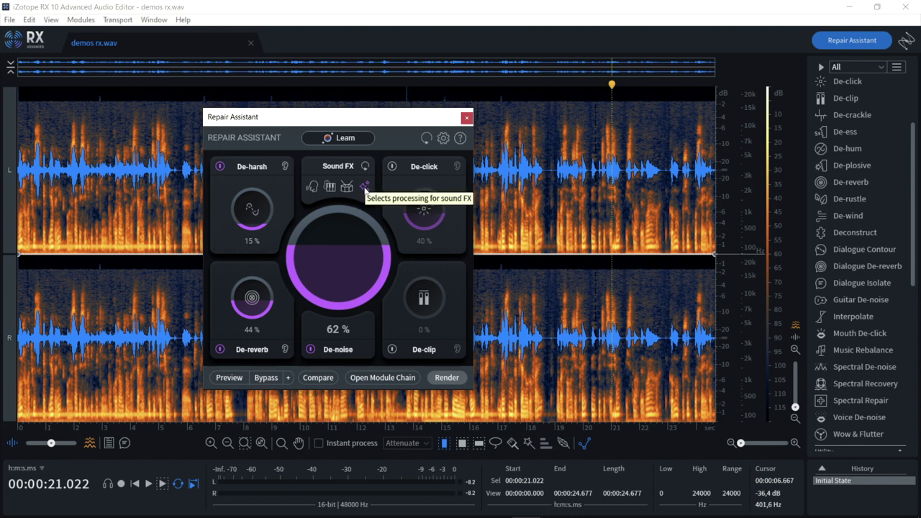
{"action": "left_click", "coordinate": [313, 191]}
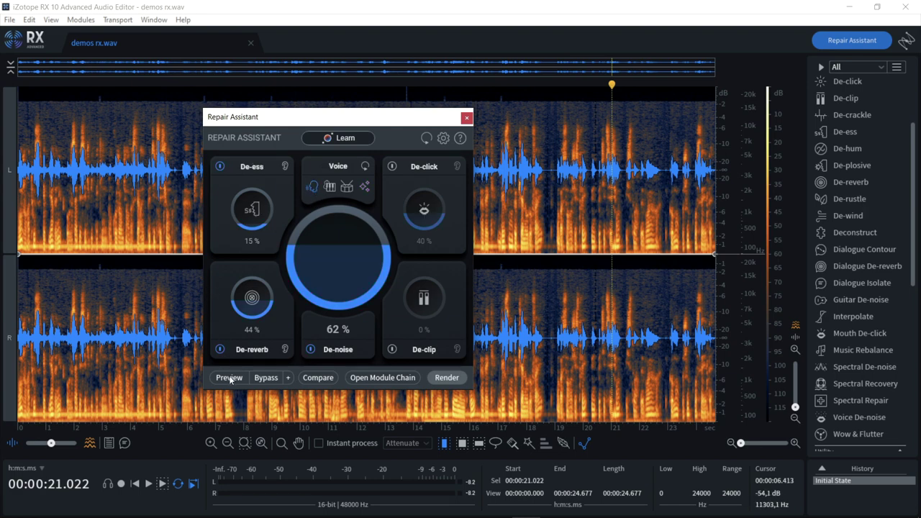
Have the Repair Assistant learn the recording's repair settings, and play the unprocessed audio's first three seconds for comparison
{"action": "left_click", "coordinate": [331, 138]}
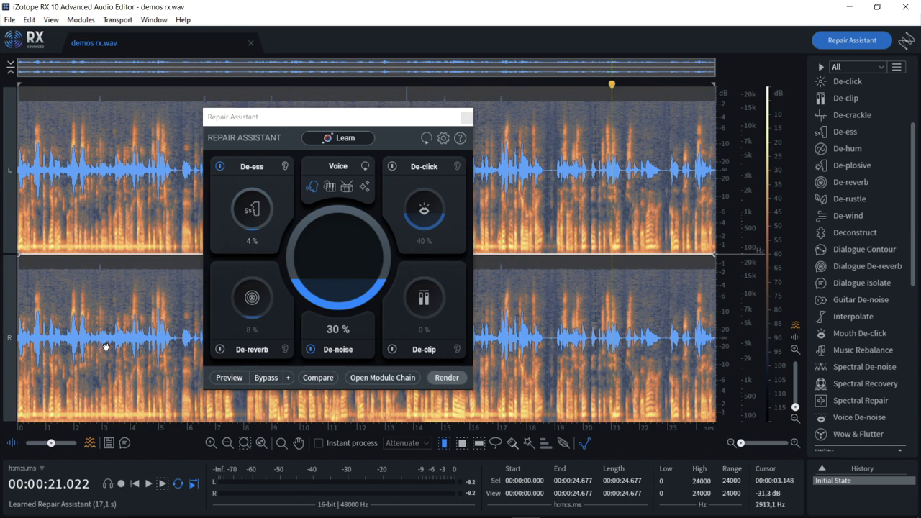
{"action": "key", "text": "Home"}
{"action": "key", "text": "space"}
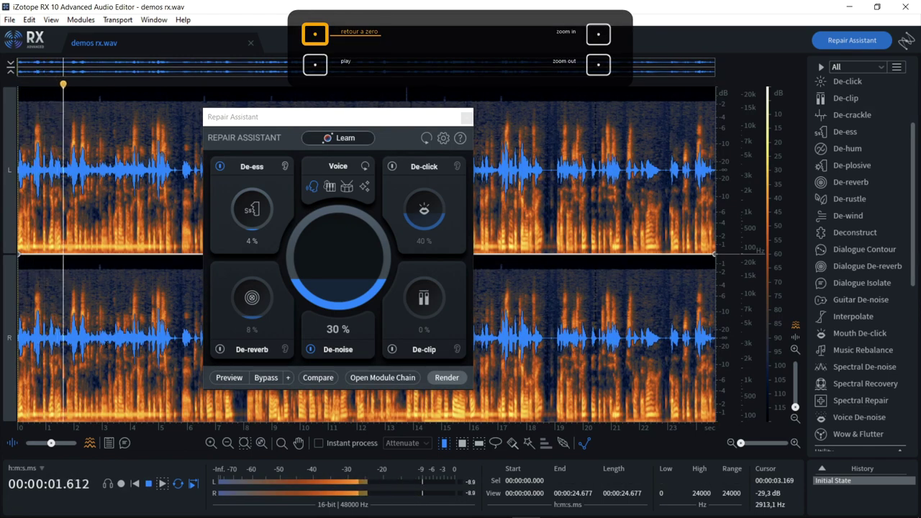
{"action": "key", "text": "space"}
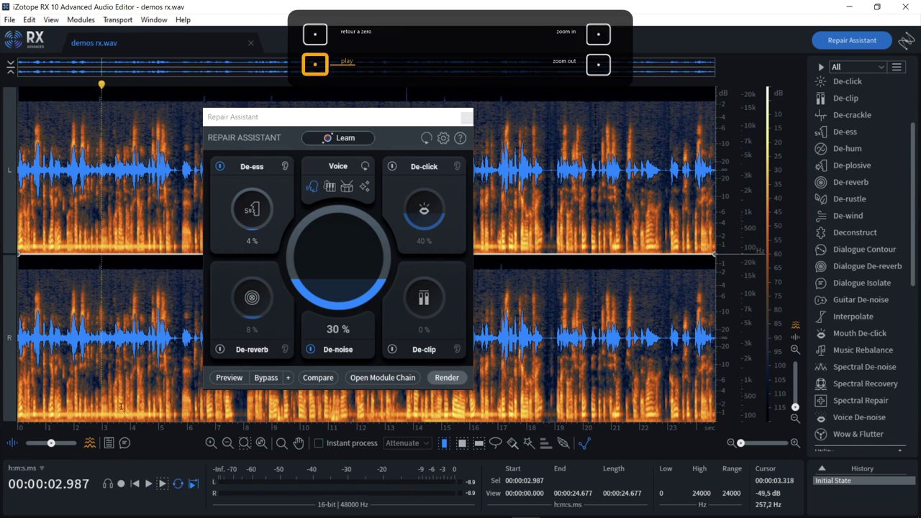
Preview the learned Repair Assistant settings from the start of the recording for about five seconds
{"action": "key", "text": "Home"}
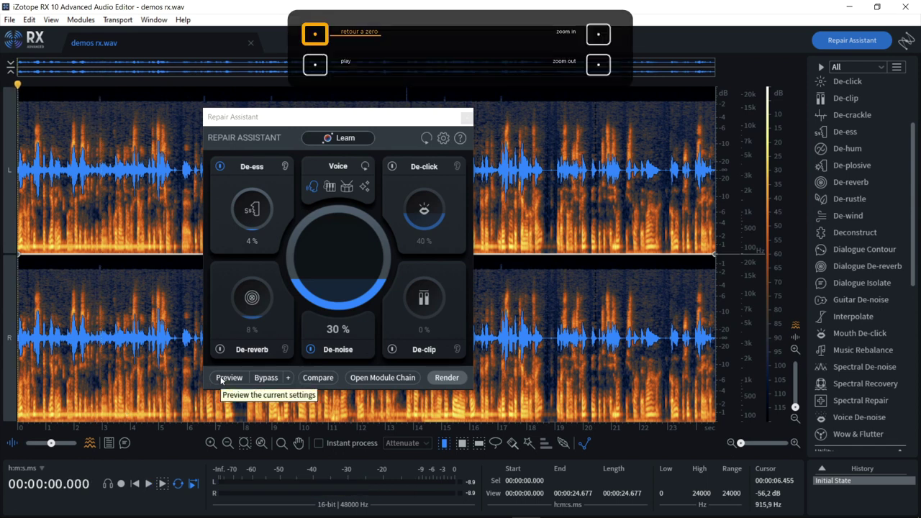
{"action": "left_click", "coordinate": [221, 380]}
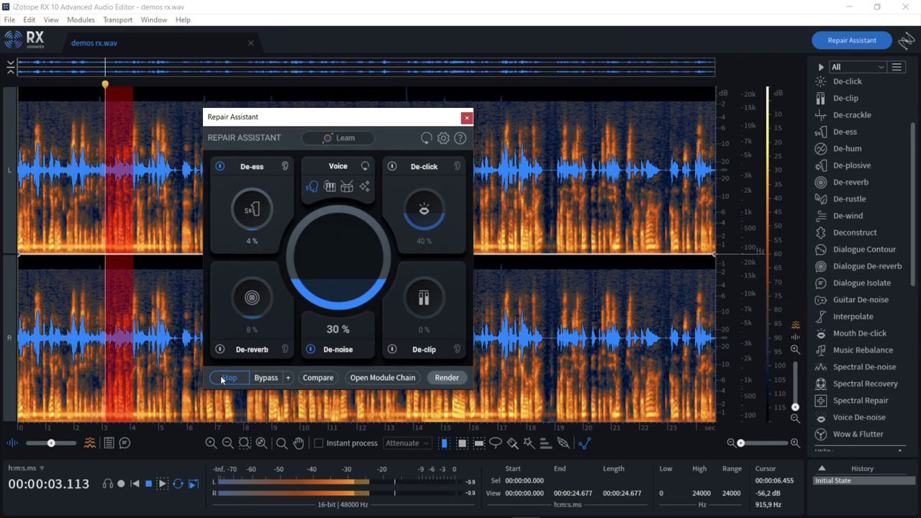
{"action": "key", "text": "space"}
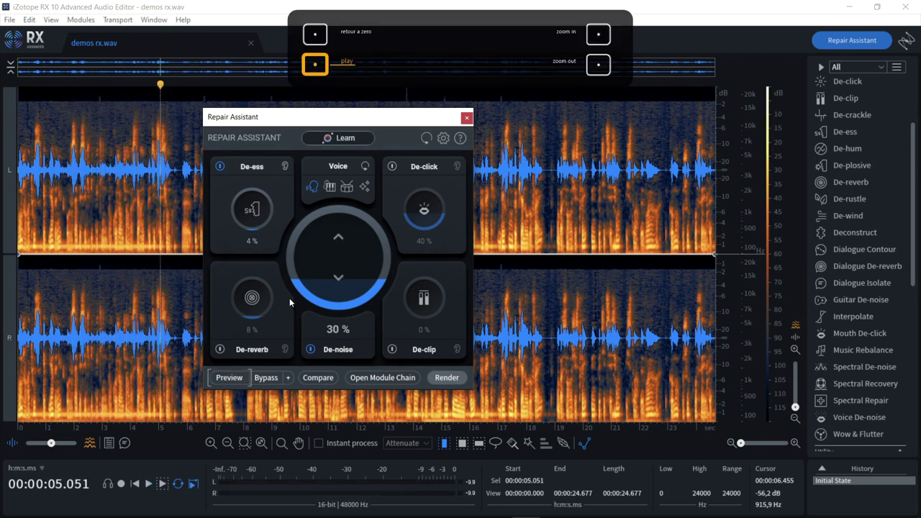
Raise the Repair Assistant's De-noise amount to 64 %, previewing it at 48 % from the start of the recording on the way
{"action": "left_click_drag", "start_coordinate": [333, 283], "coordinate": [335, 261]}
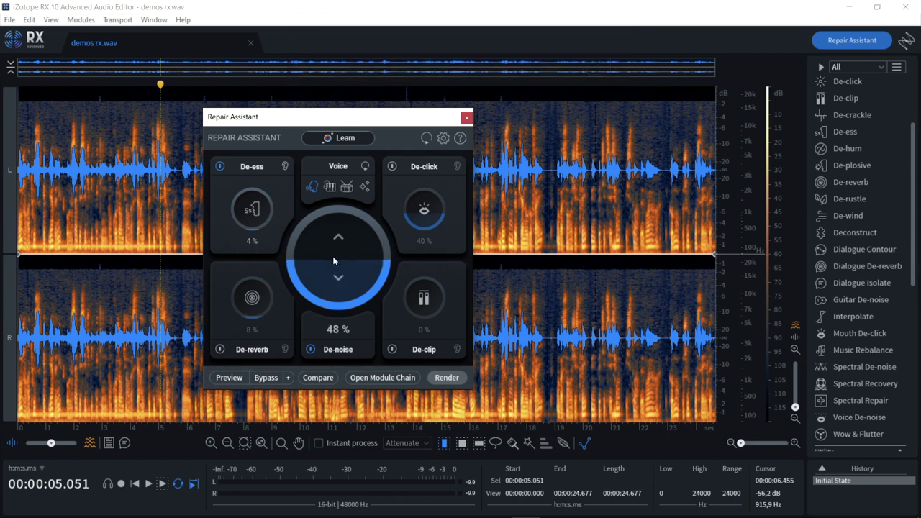
{"action": "key", "text": "Home"}
{"action": "left_click", "coordinate": [232, 379]}
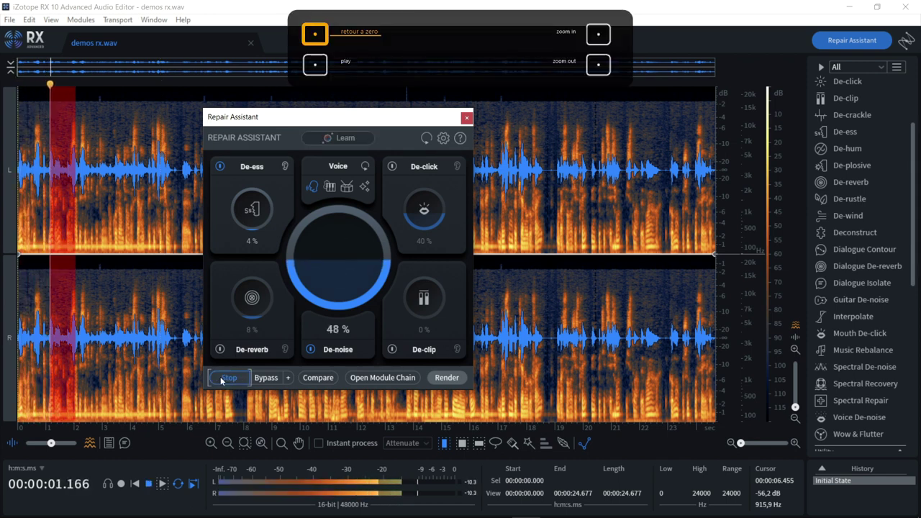
{"action": "key", "text": "space"}
{"action": "left_click", "coordinate": [332, 259]}
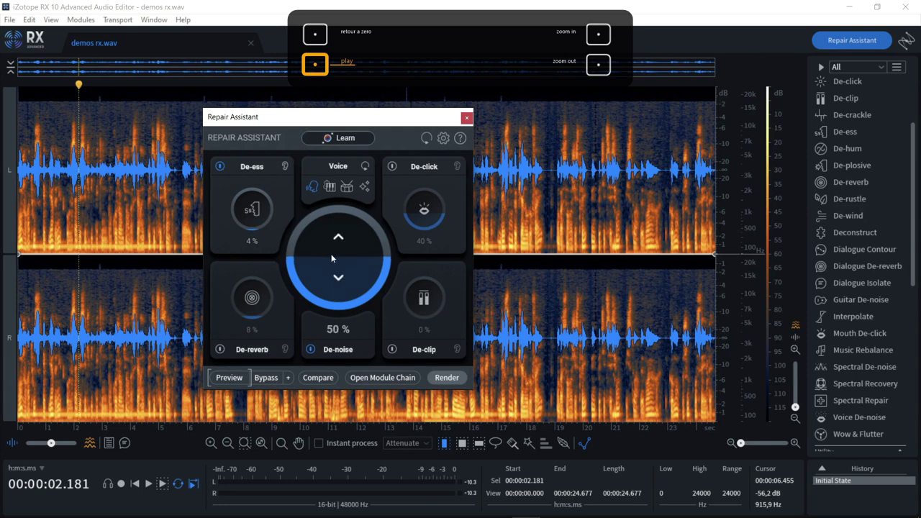
{"action": "left_click_drag", "start_coordinate": [332, 260], "coordinate": [335, 238]}
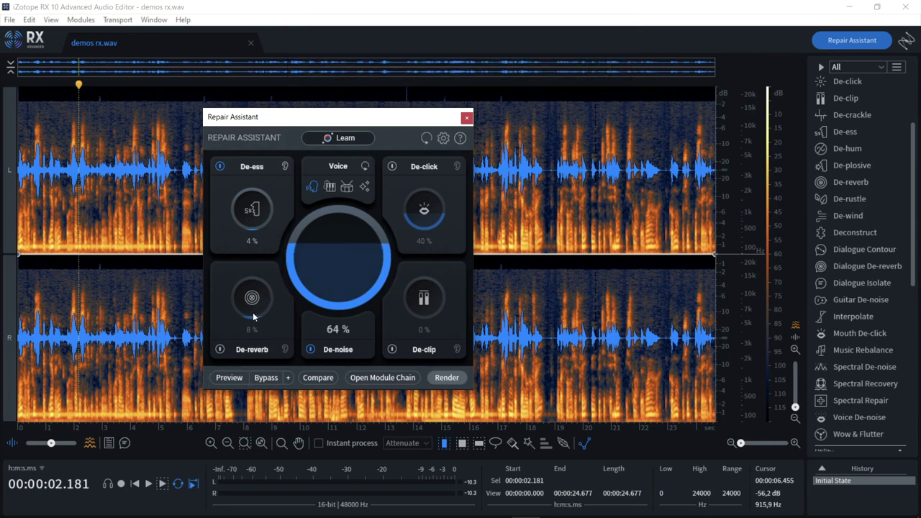
Enable De-reverb at 26 % and preview the combined repair settings from the start of the recording for about 18 seconds
{"action": "left_click", "coordinate": [219, 350]}
{"action": "left_click_drag", "start_coordinate": [258, 317], "coordinate": [255, 314]}
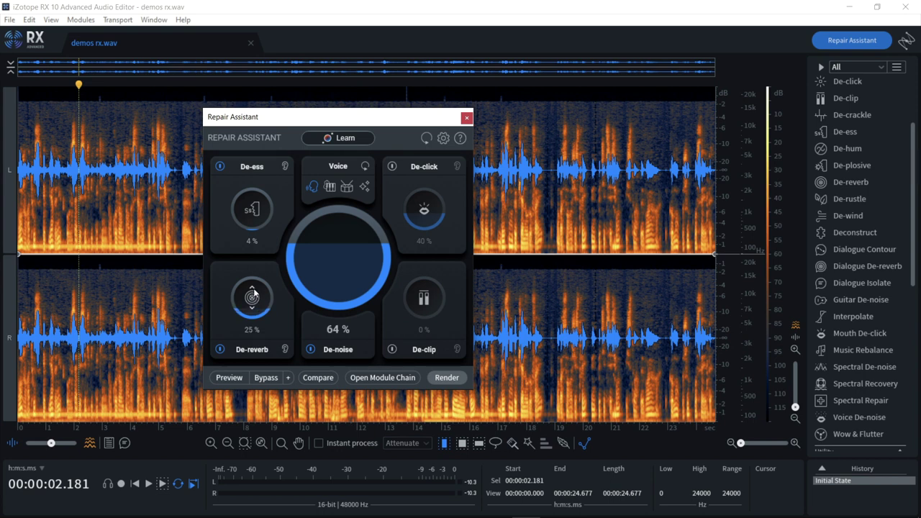
{"action": "left_click", "coordinate": [229, 377]}
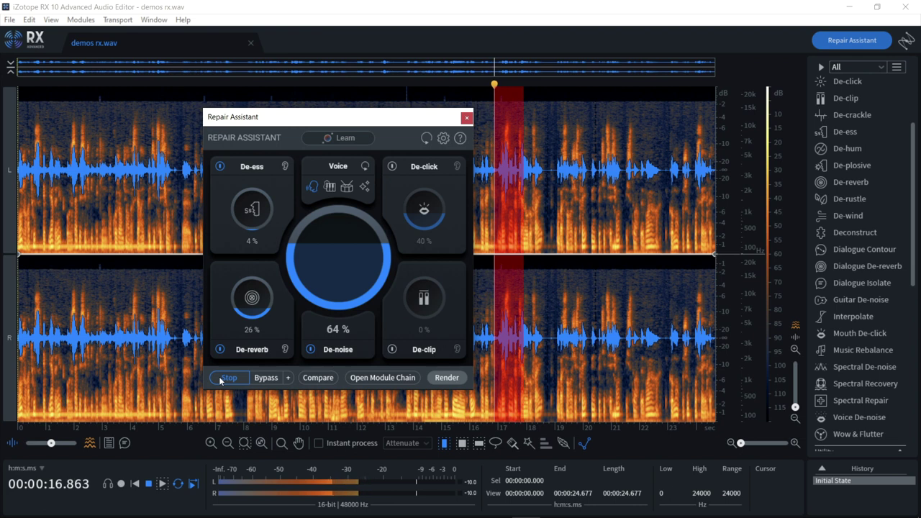
{"action": "key", "text": "space"}
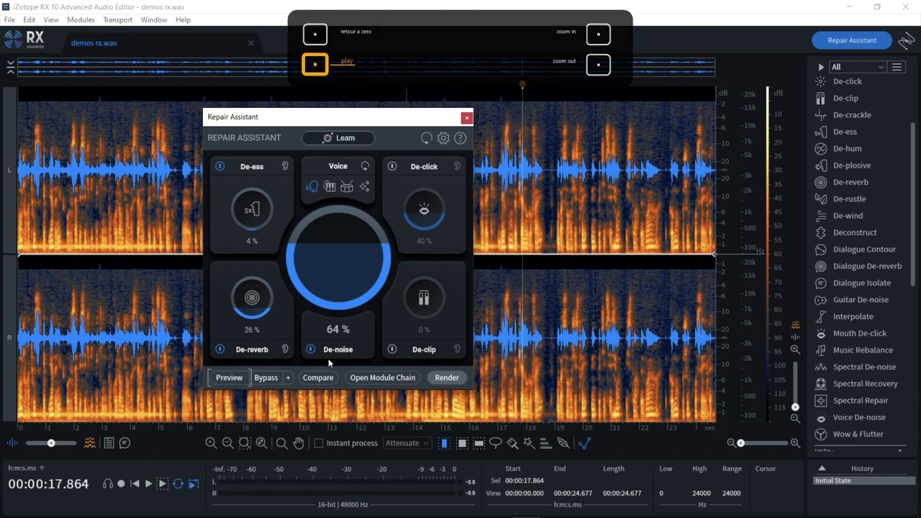
Render the Repair Assistant's processing, and undo and redo it to compare the spectrogram before and after
{"action": "mouse_move", "coordinate": [356, 301]}
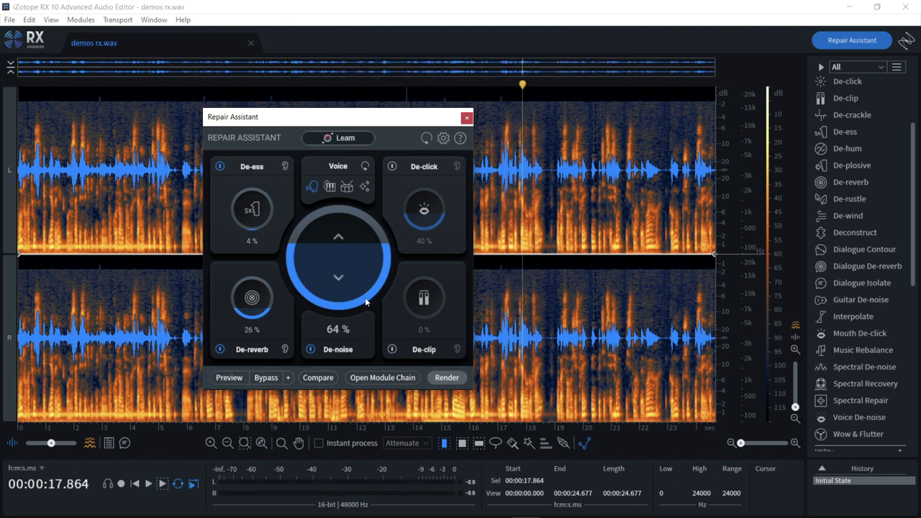
{"action": "left_click", "coordinate": [450, 378]}
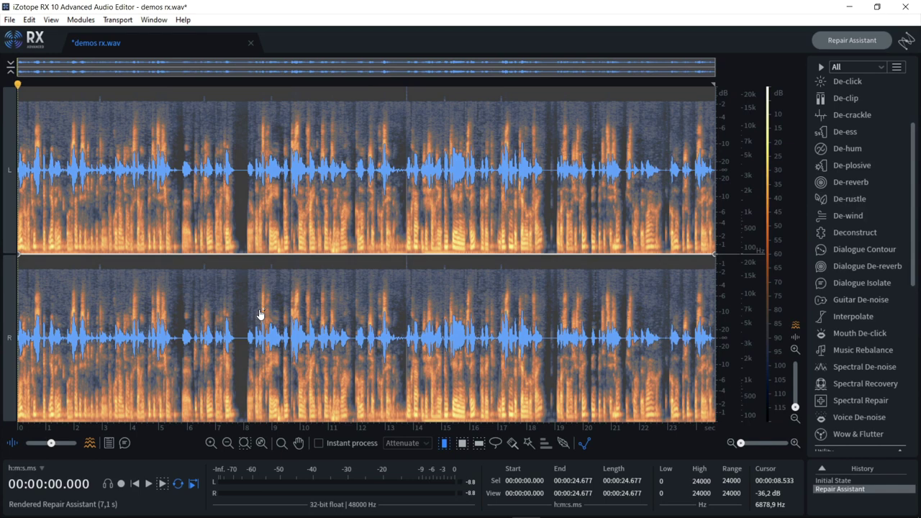
{"action": "key", "text": "ctrl+z"}
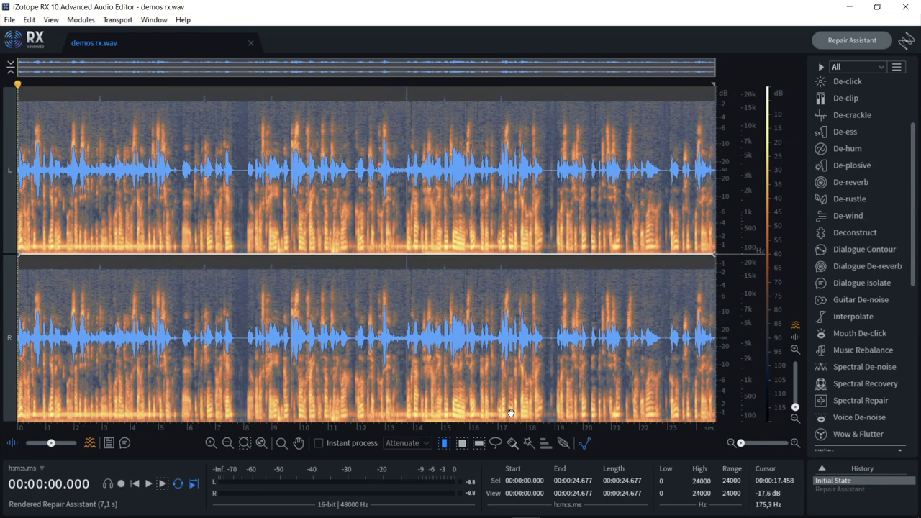
{"action": "left_click", "coordinate": [32, 22]}
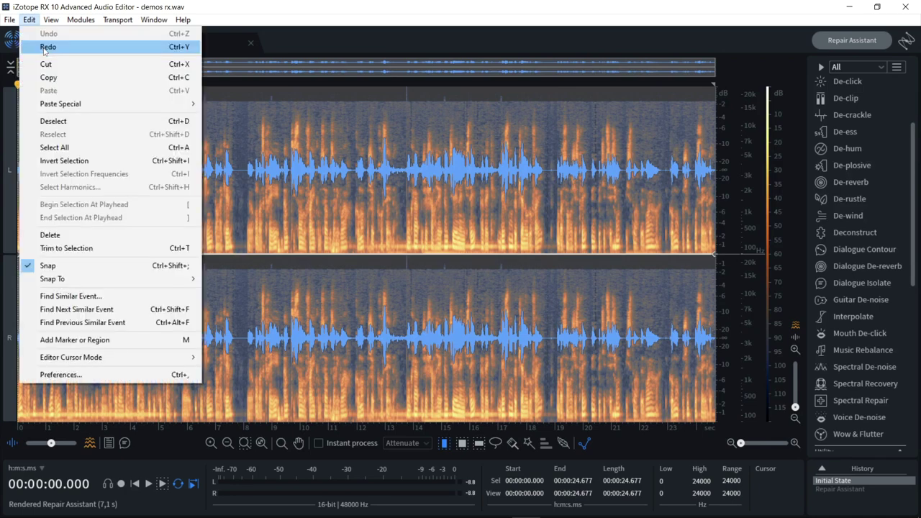
{"action": "left_click", "coordinate": [44, 48]}
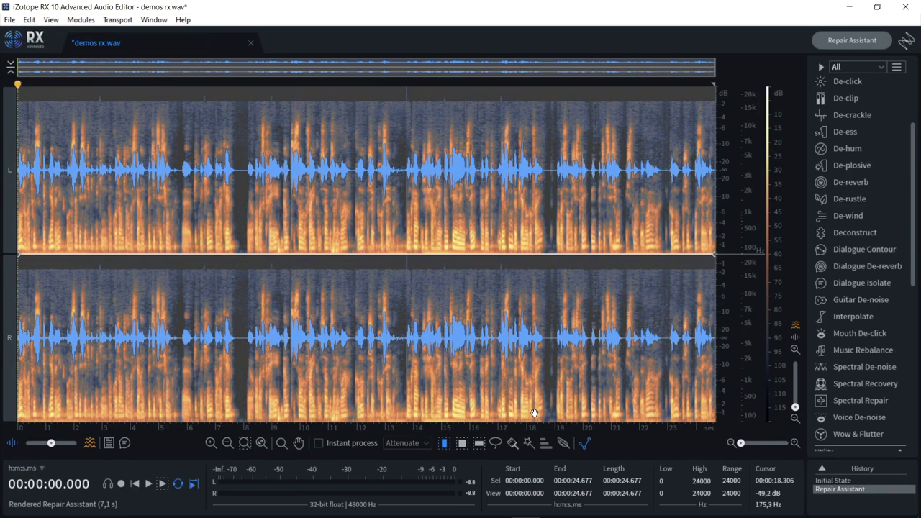
Play the repaired recording from the start for about six seconds
{"action": "key", "text": "Home"}
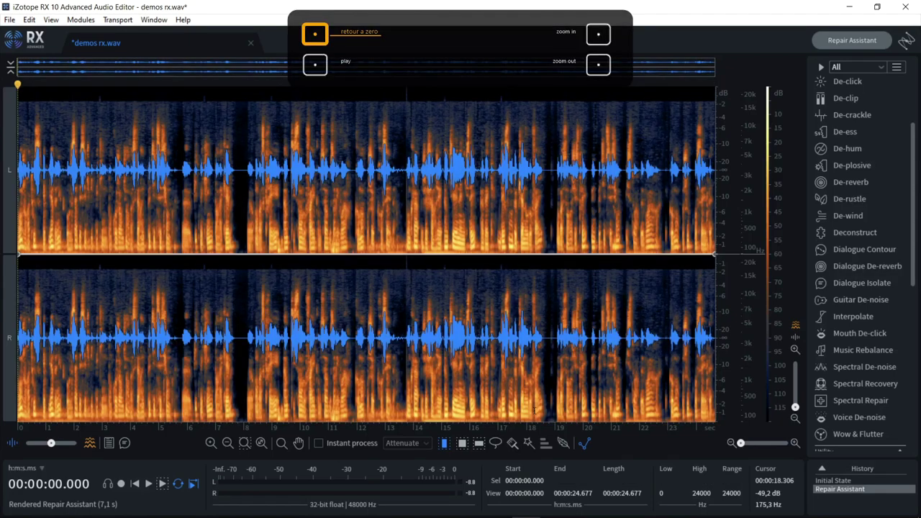
{"action": "key", "text": "space"}
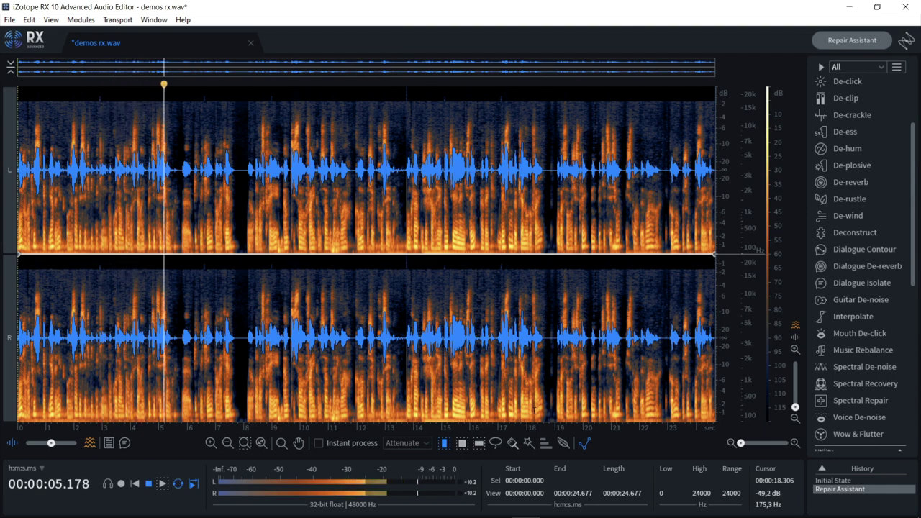
{"action": "key", "text": "space"}
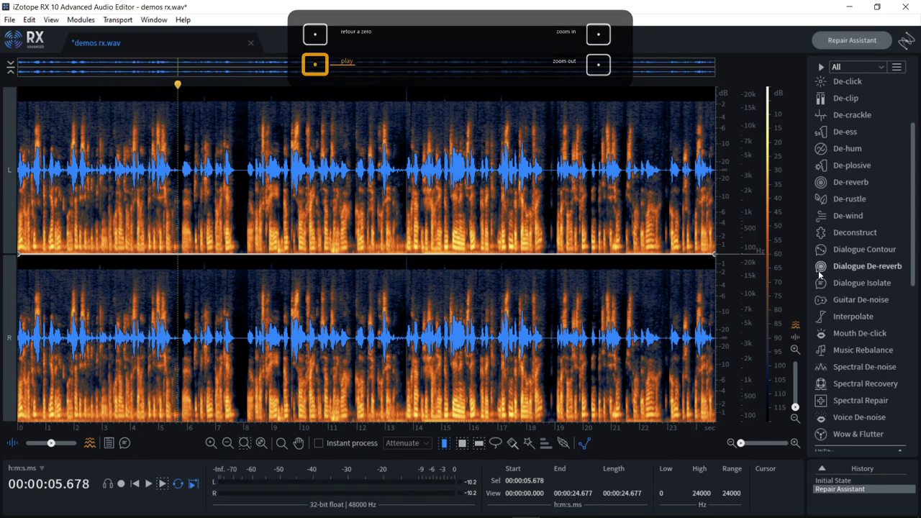
Open the Spectral De-noise module and turn off its Adaptive mode
{"action": "scroll", "coordinate": [881, 230], "scroll_direction": "down", "scroll_amount": 1}
{"action": "scroll", "coordinate": [881, 231], "scroll_direction": "down", "scroll_amount": 6}
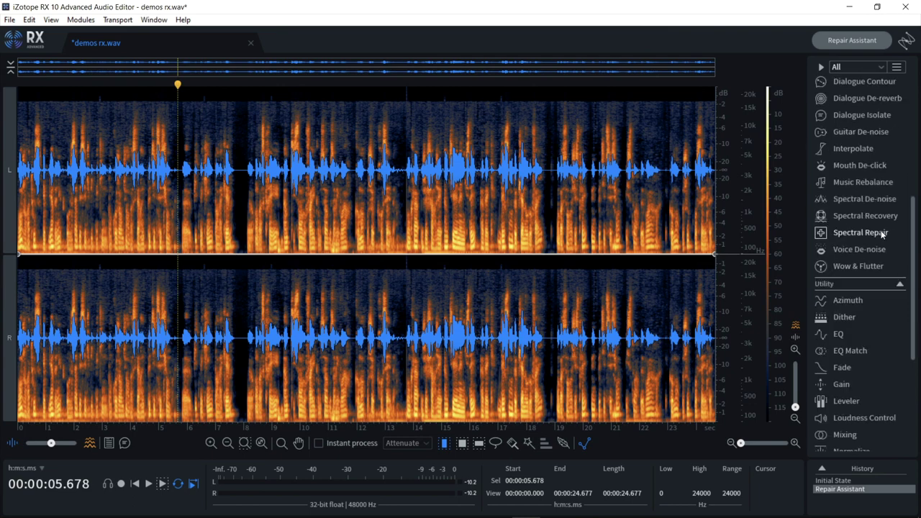
{"action": "scroll", "coordinate": [881, 230], "scroll_direction": "up", "scroll_amount": 2}
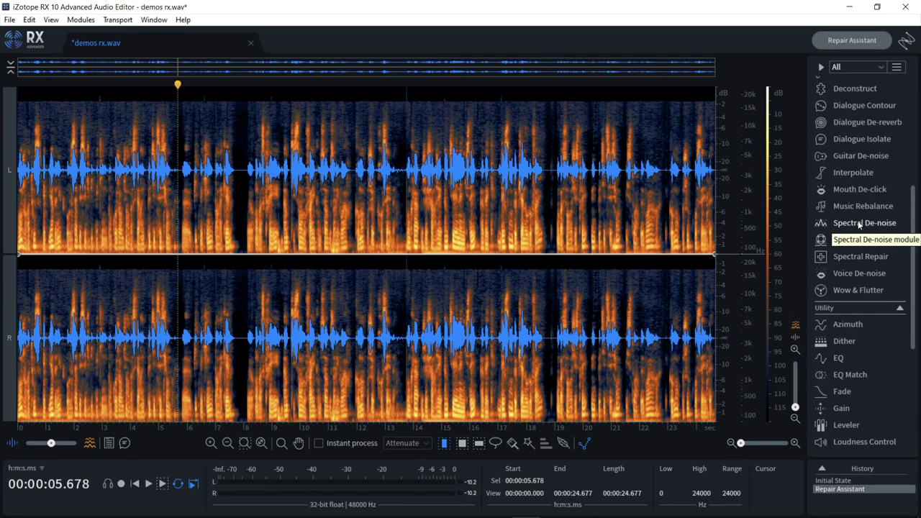
{"action": "left_click", "coordinate": [859, 223]}
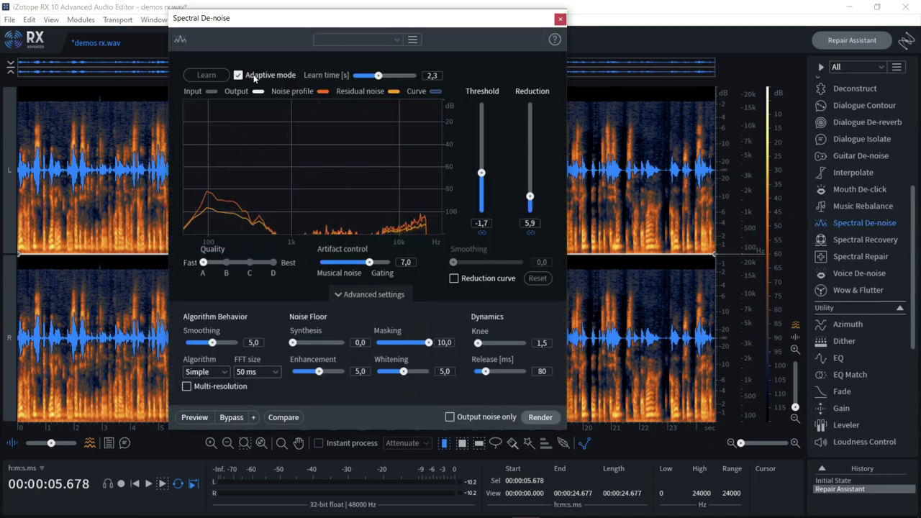
{"action": "left_click", "coordinate": [238, 76]}
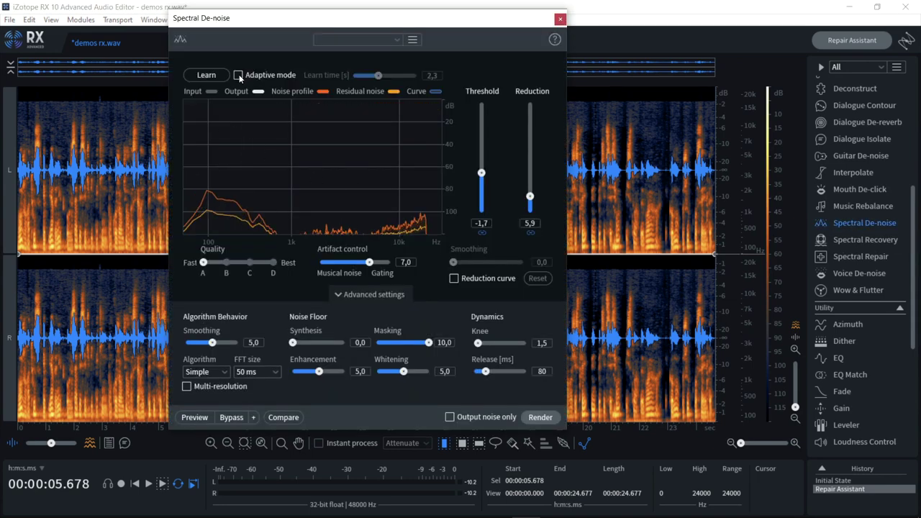
Learn the noise profile from the whole recording and preview the de-noising with threshold -3,0 and reduction 4,8
{"action": "left_click", "coordinate": [198, 77]}
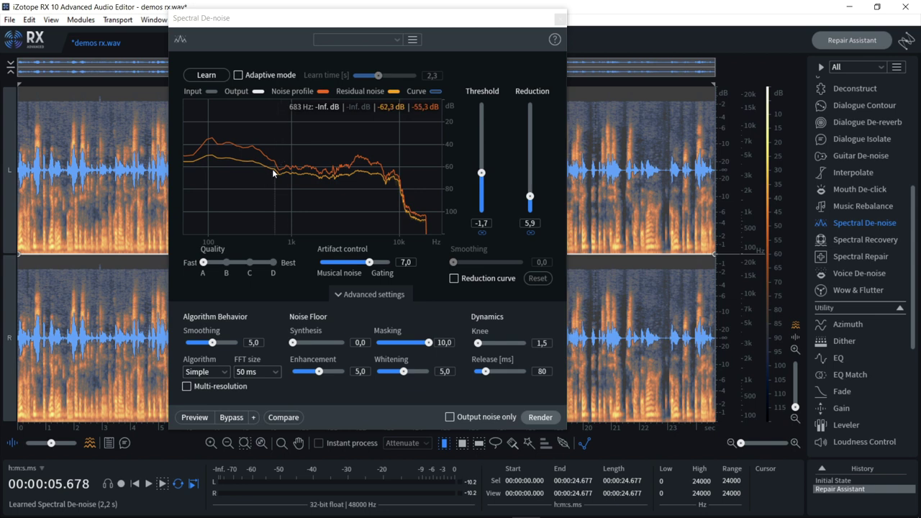
{"action": "left_click", "coordinate": [193, 417]}
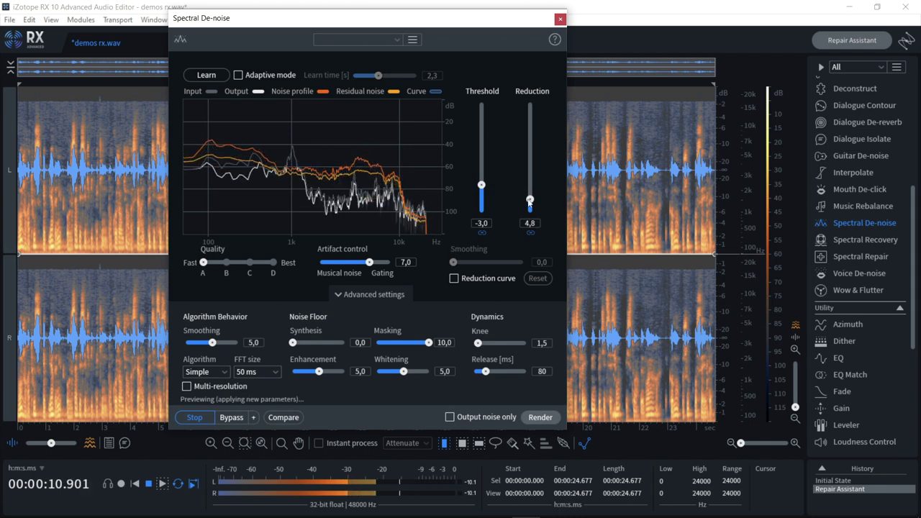
{"action": "left_click", "coordinate": [194, 418]}
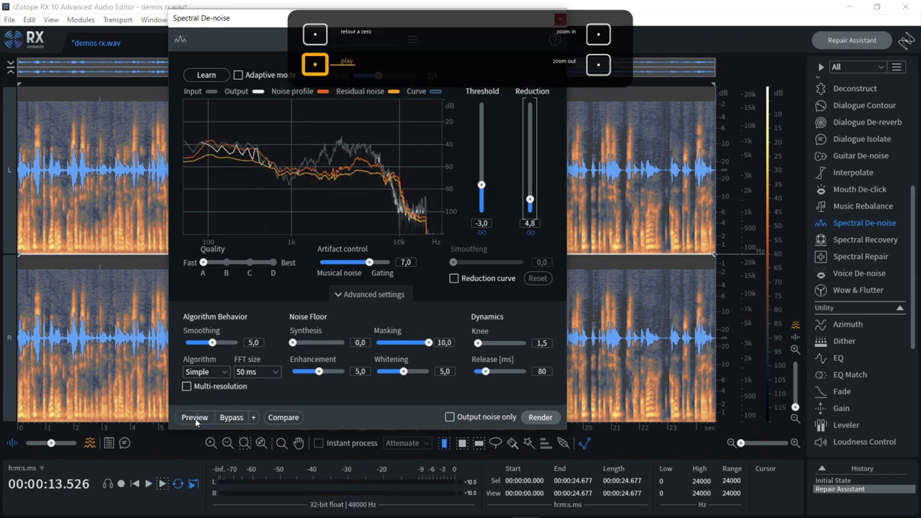
Turn on Adaptive mode and preview the de-noising while setting the threshold to -2,3 and the reduction to 6,6
{"action": "left_click", "coordinate": [238, 76]}
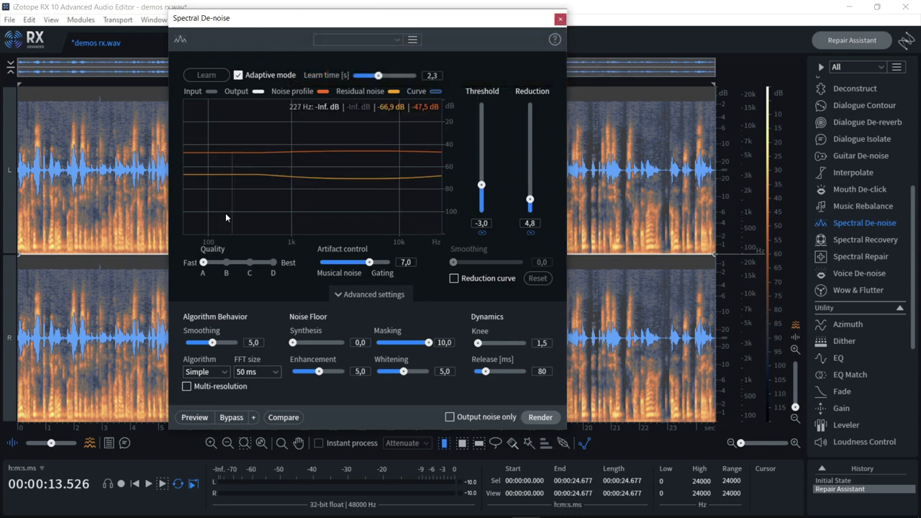
{"action": "left_click", "coordinate": [193, 419]}
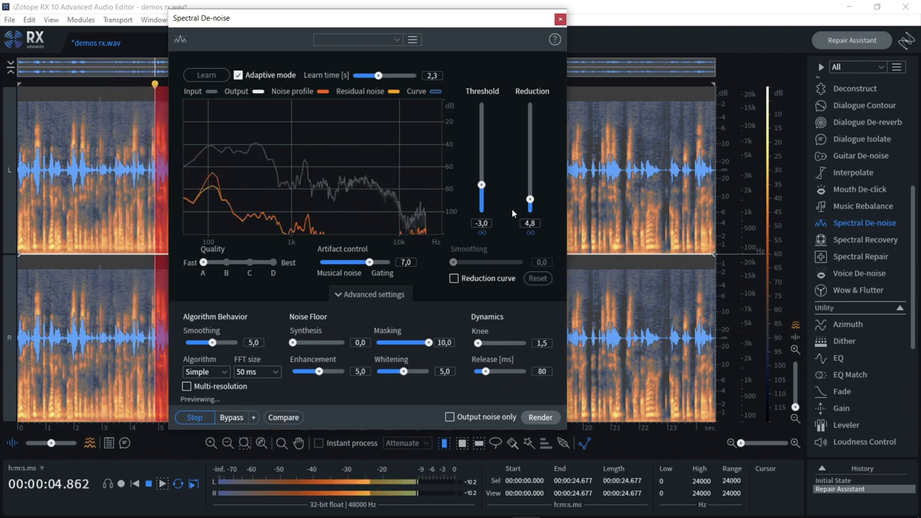
{"action": "left_click_drag", "start_coordinate": [531, 200], "coordinate": [531, 195]}
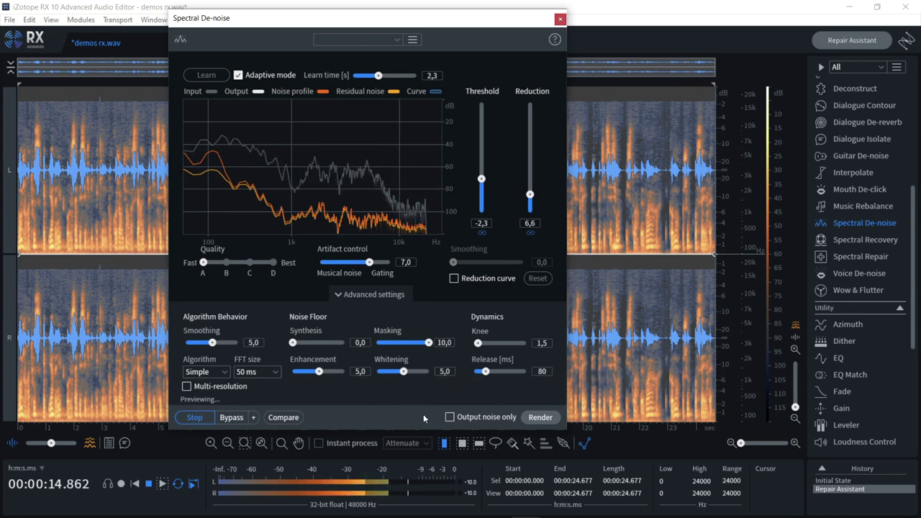
{"action": "key", "text": "space"}
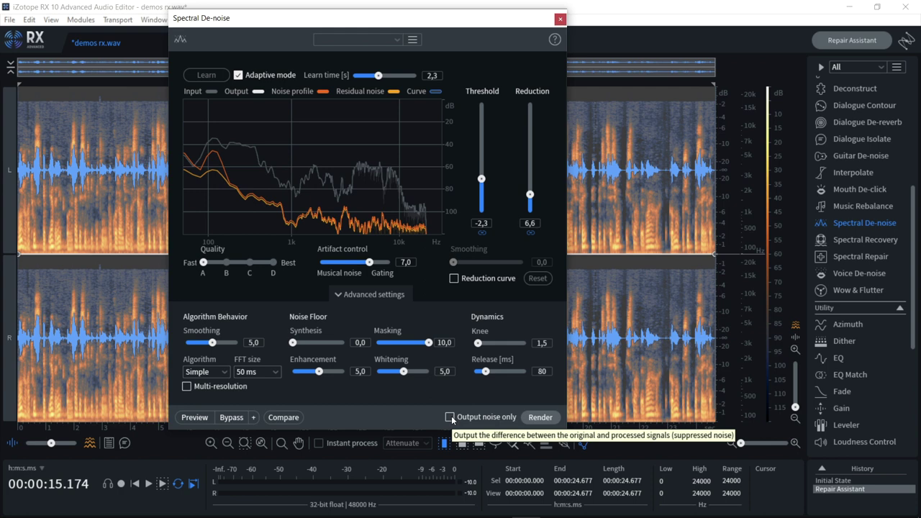
Audition only the noise that Spectral De-noise suppresses, and turn the noise-only output back off
{"action": "left_click", "coordinate": [450, 418]}
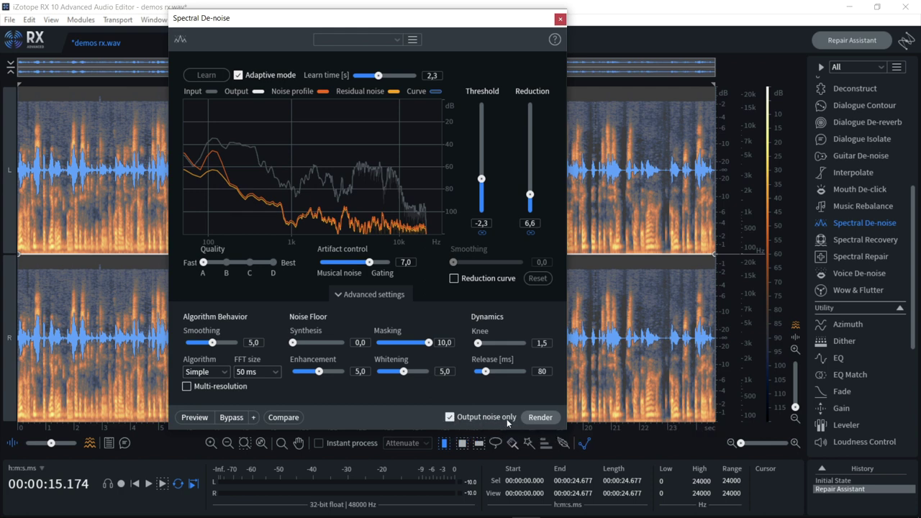
{"action": "left_click", "coordinate": [192, 418]}
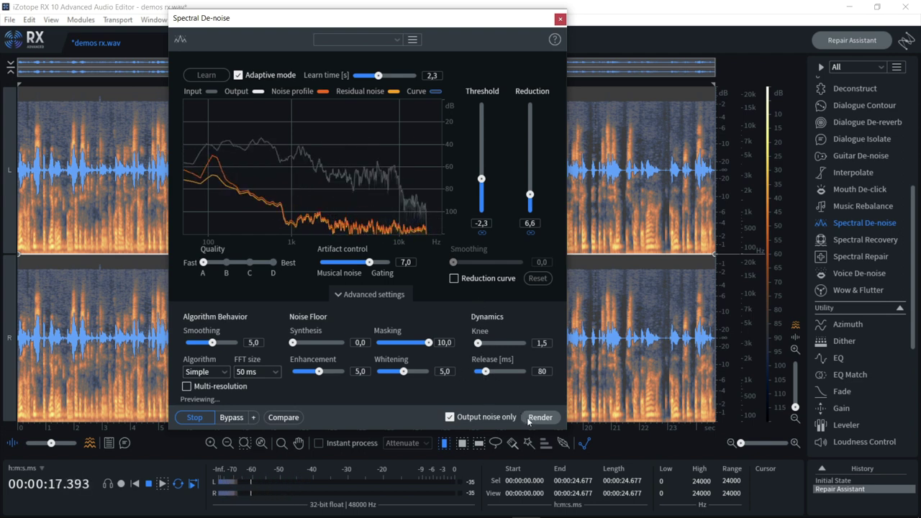
{"action": "key", "text": "space"}
{"action": "left_click", "coordinate": [469, 417]}
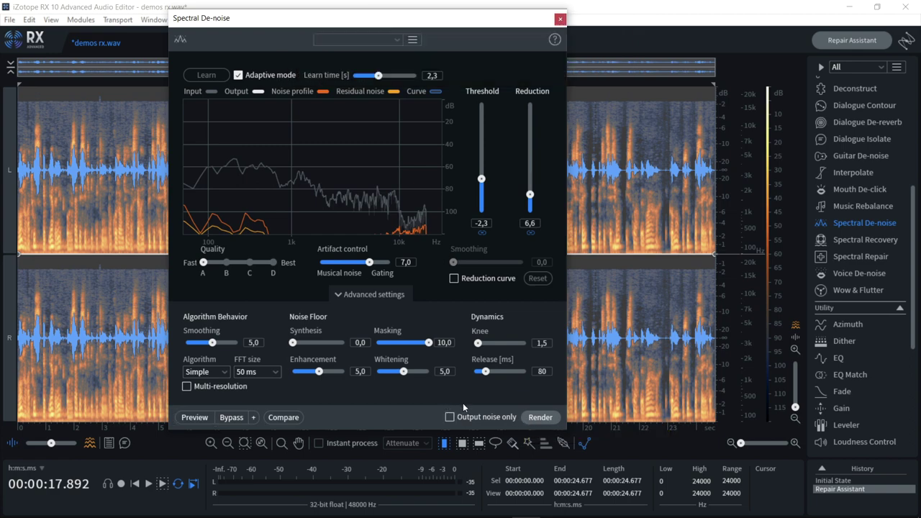
Render Spectral De-noise over the whole recording, close the module and play the result from the start for about three seconds
{"action": "left_click", "coordinate": [535, 418]}
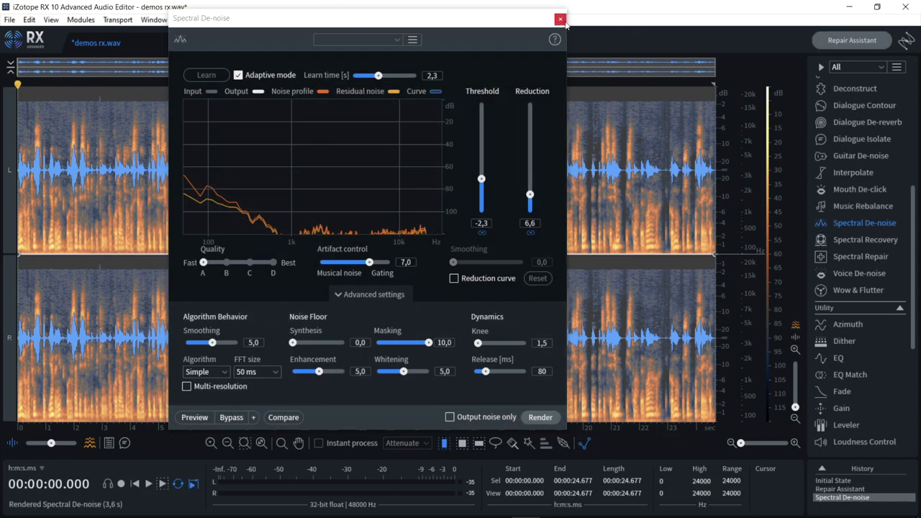
{"action": "left_click", "coordinate": [560, 20]}
{"action": "key", "text": "space"}
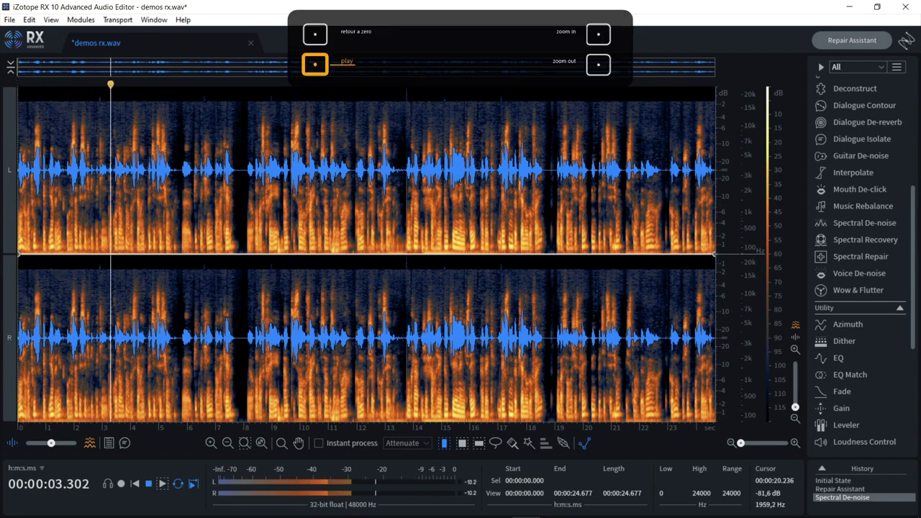
Open the EQ module and play the recording from the start without the EQ applied, for comparison
{"action": "left_click", "coordinate": [836, 359]}
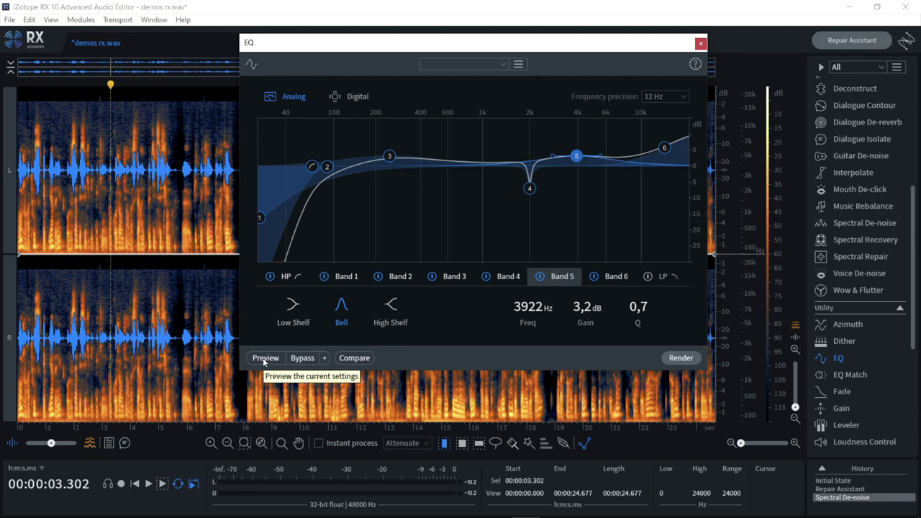
{"action": "key", "text": "Home"}
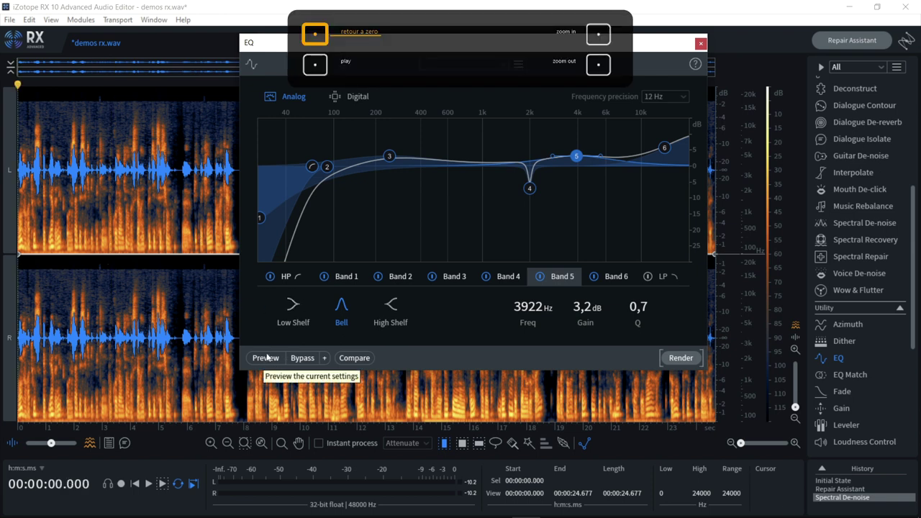
{"action": "key", "text": "space"}
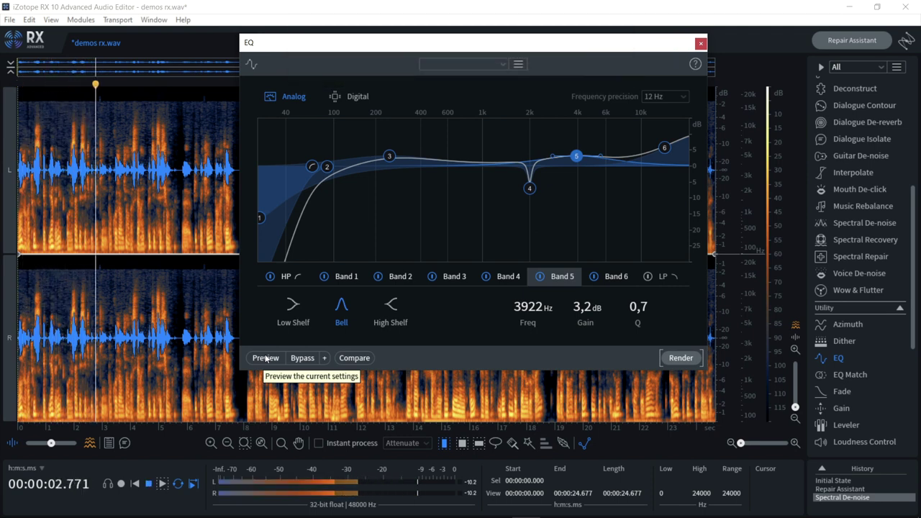
{"action": "key", "text": "space"}
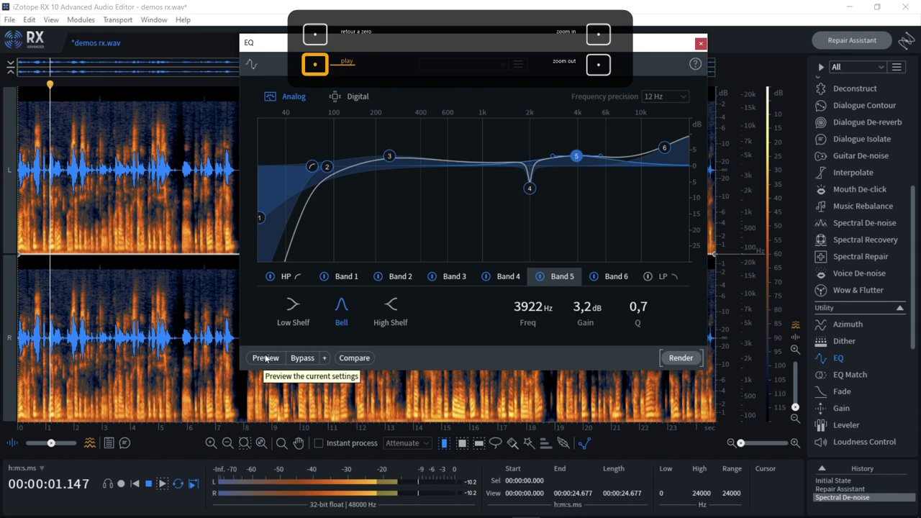
Preview the EQ from the start of the recording and move band 3 to 403 Hz with a gain of 3,2 dB
{"action": "key", "text": "space"}
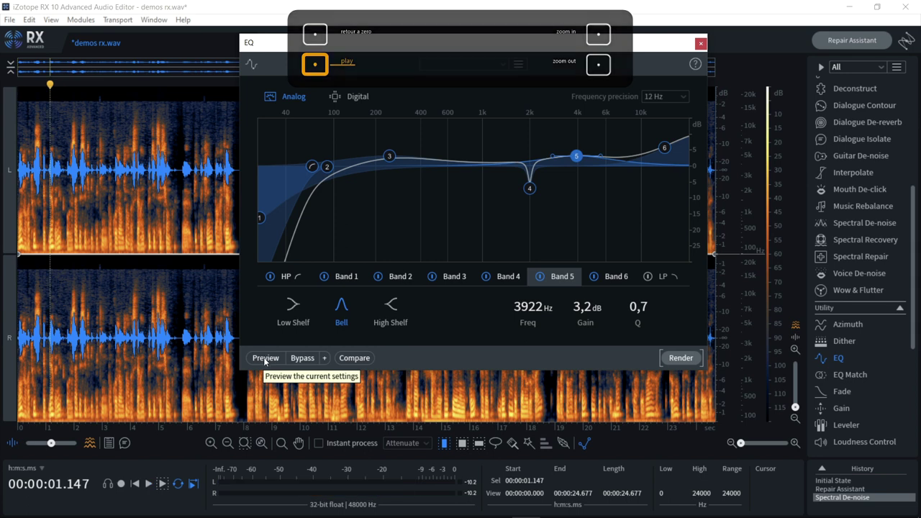
{"action": "key", "text": "Home"}
{"action": "left_click", "coordinate": [264, 357]}
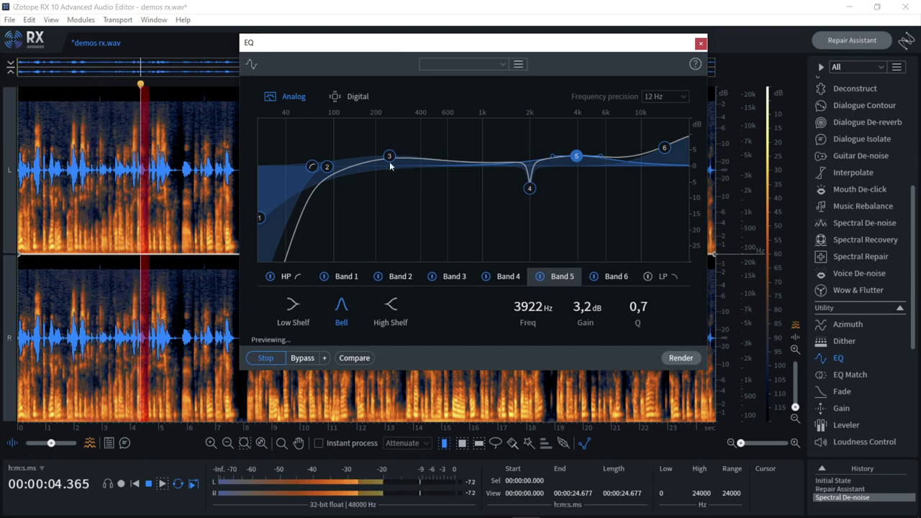
{"action": "left_click_drag", "start_coordinate": [389, 159], "coordinate": [422, 160]}
{"action": "key", "text": "Home"}
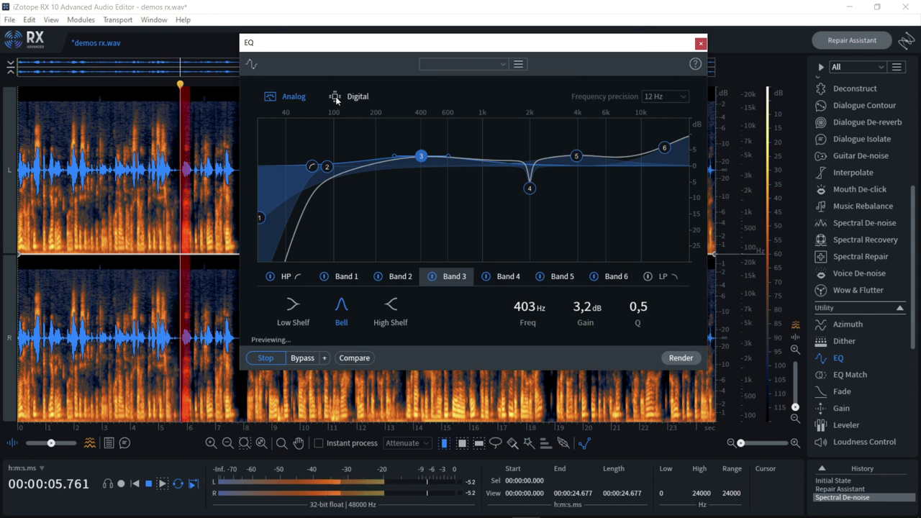
{"action": "key", "text": "space"}
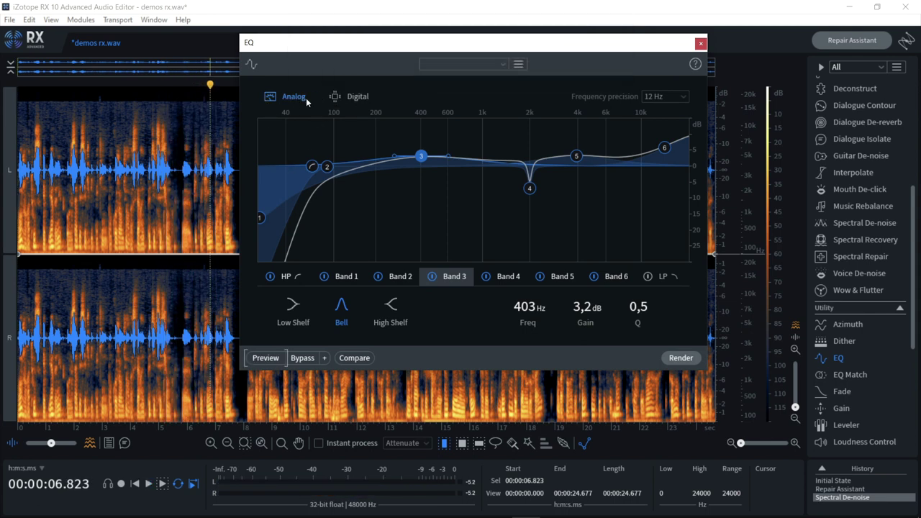
Switch the EQ to Digital mode and preview how the curve sounds on the recording
{"action": "left_click", "coordinate": [352, 96]}
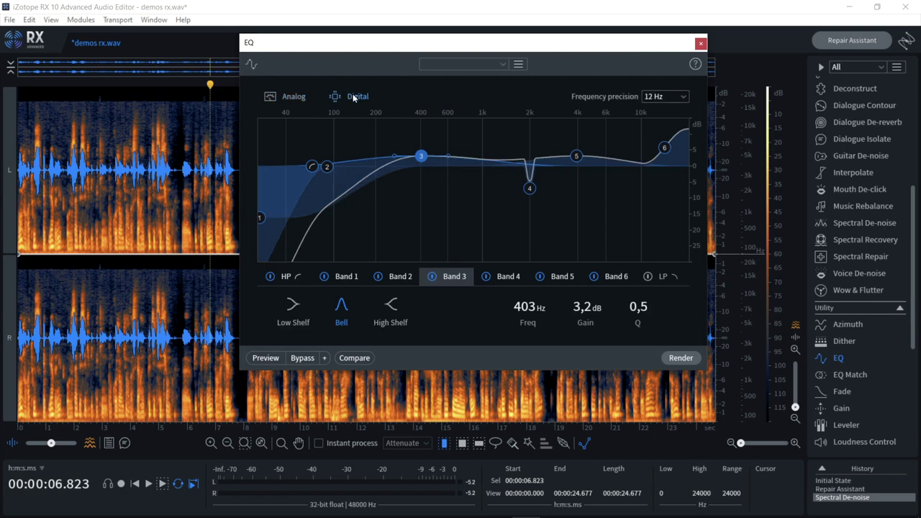
{"action": "key", "text": "space"}
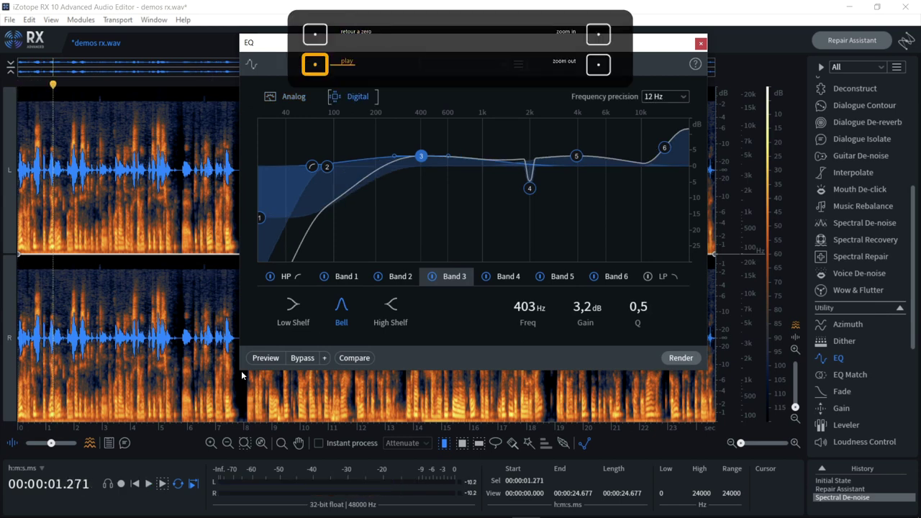
{"action": "left_click", "coordinate": [253, 360]}
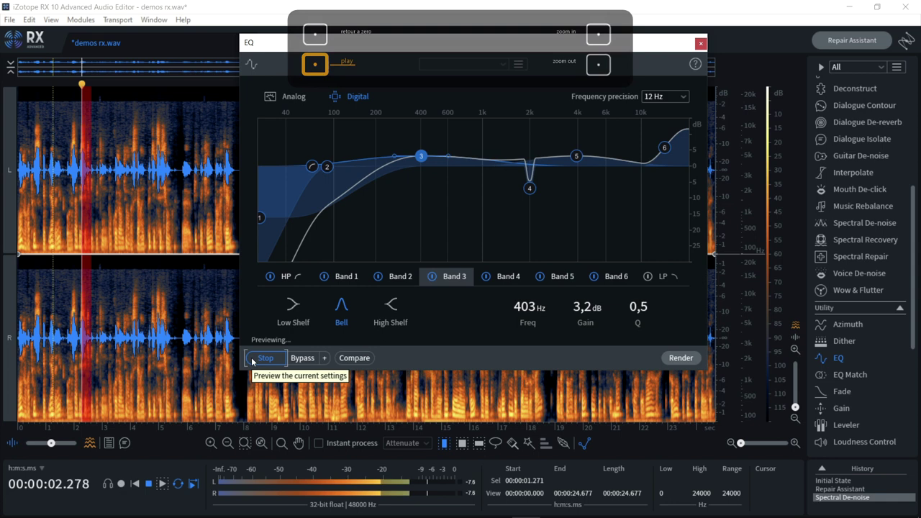
Lower the gain of bands 3, 5 and 6, shift the high-pass and band 2 lower in frequency, and set band 1 to 20 Hz, -12,4 dB
{"action": "left_click_drag", "start_coordinate": [421, 156], "coordinate": [423, 164]}
{"action": "mouse_move", "coordinate": [664, 148]}
{"action": "left_mouse_down"}
{"action": "mouse_move", "coordinate": [656, 167]}
{"action": "mouse_move", "coordinate": [654, 152]}
{"action": "left_mouse_up"}
{"action": "left_click_drag", "start_coordinate": [577, 156], "coordinate": [573, 160]}
{"action": "left_click_drag", "start_coordinate": [422, 160], "coordinate": [419, 161]}
{"action": "mouse_move", "coordinate": [312, 166]}
{"action": "left_mouse_down"}
{"action": "mouse_move", "coordinate": [301, 167]}
{"action": "mouse_move", "coordinate": [325, 160]}
{"action": "mouse_move", "coordinate": [313, 161]}
{"action": "left_mouse_up"}
{"action": "left_click_drag", "start_coordinate": [260, 217], "coordinate": [252, 204]}
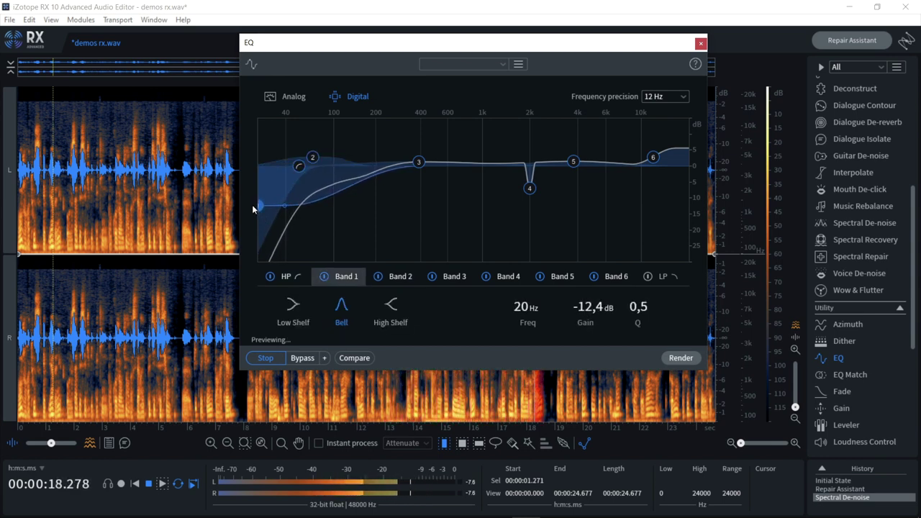
Preview the adjusted EQ from the start and render it over the whole recording
{"action": "key", "text": "Home"}
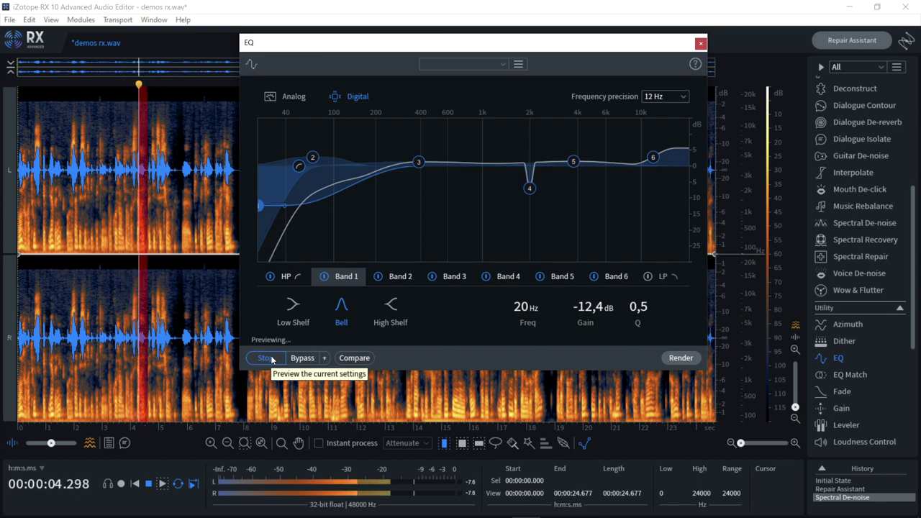
{"action": "key", "text": "space"}
{"action": "left_click", "coordinate": [681, 358]}
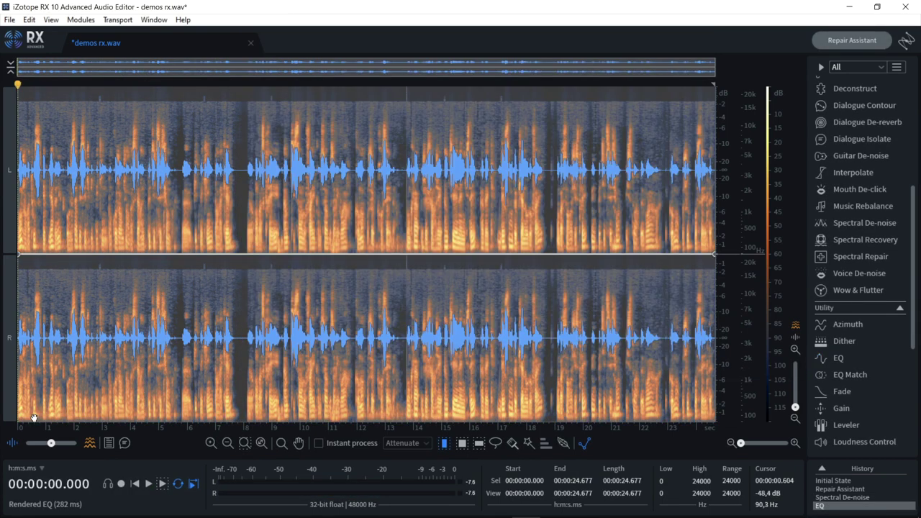
{"action": "left_click", "coordinate": [62, 404]}
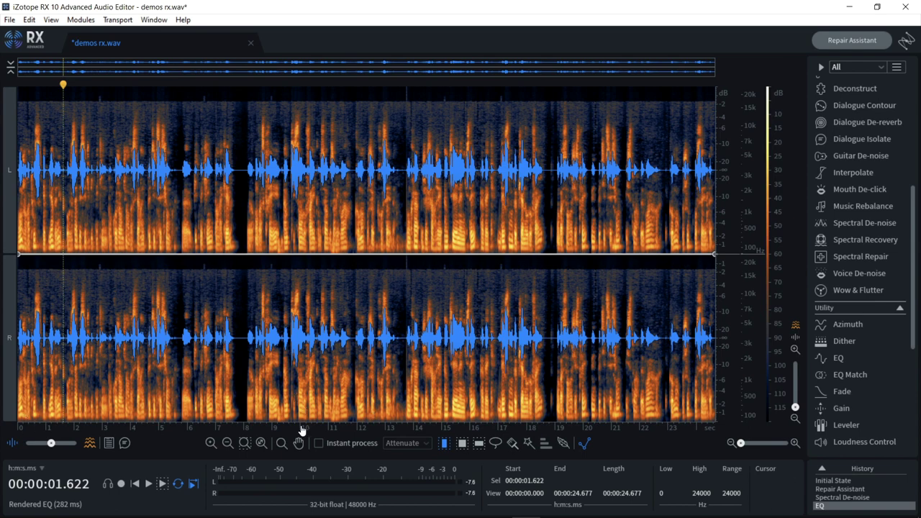
Play the original demos rx.wav from the rx folder in Media Player Classic for about eleven seconds and pause it
{"action": "left_click", "coordinate": [72, 505]}
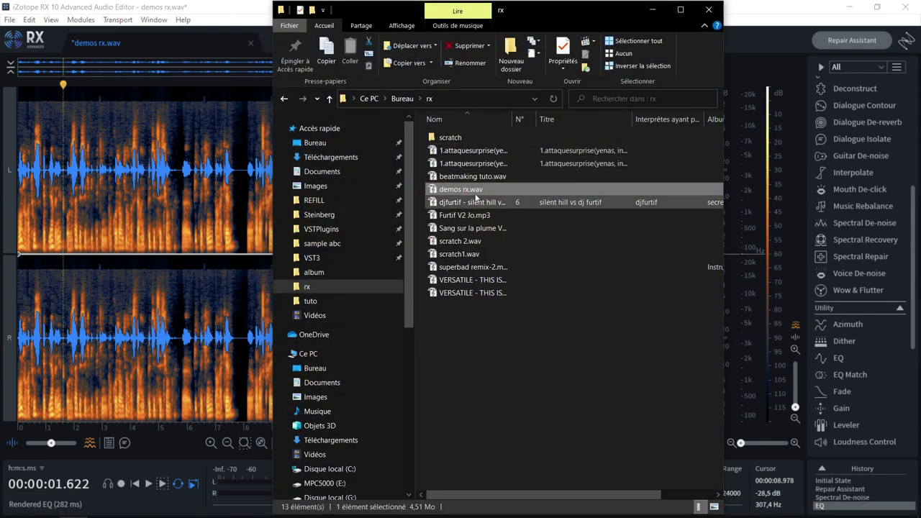
{"action": "double_click", "coordinate": [475, 191]}
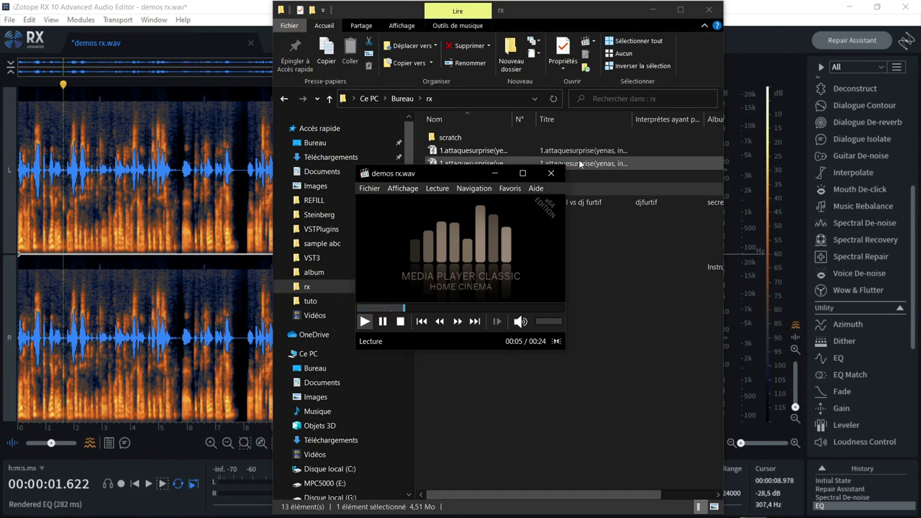
{"action": "left_click", "coordinate": [648, 8]}
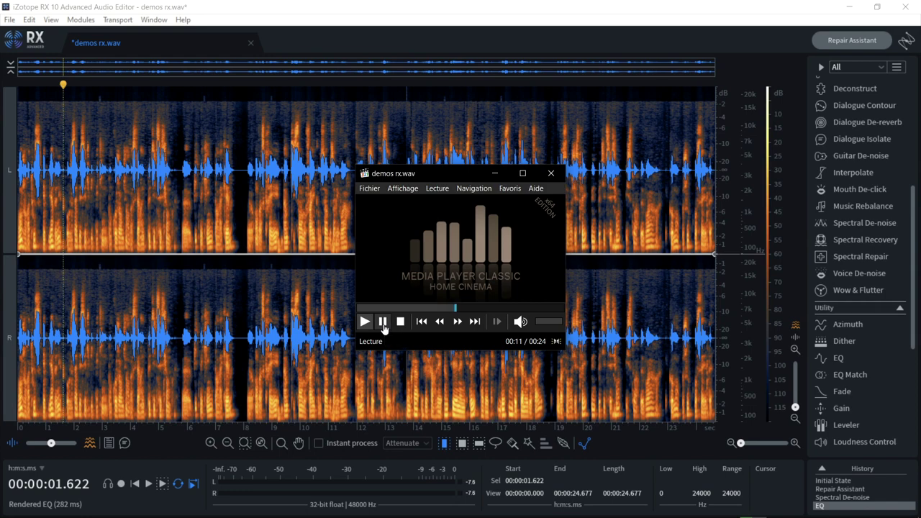
{"action": "left_click", "coordinate": [383, 321]}
Return to RX and play the equalized recording on both channels from the start for about 13 seconds, for comparison
{"action": "left_click", "coordinate": [268, 338]}
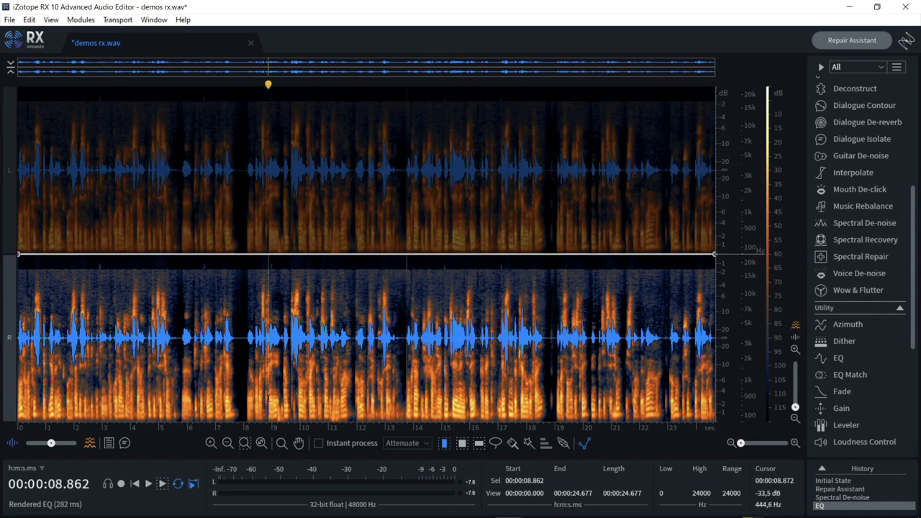
{"action": "left_click", "coordinate": [268, 255]}
{"action": "left_click", "coordinate": [265, 255]}
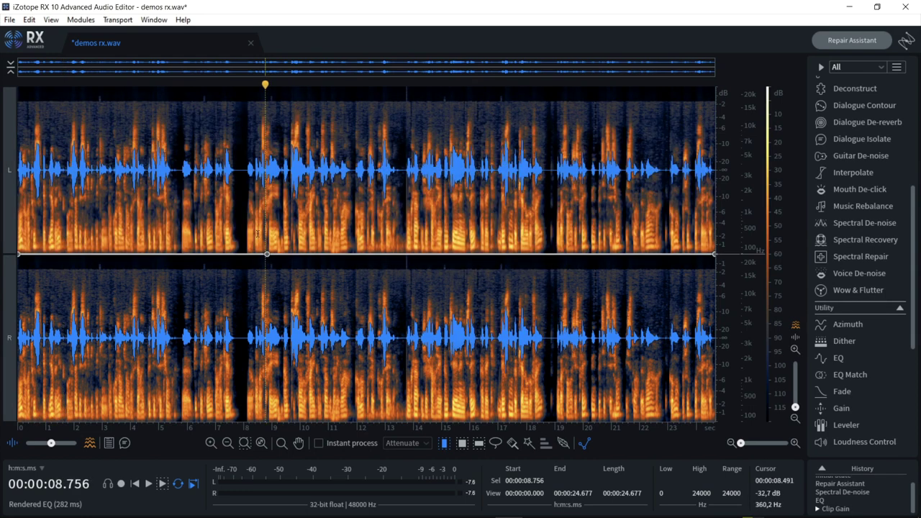
{"action": "key", "text": "Home"}
{"action": "key", "text": "space"}
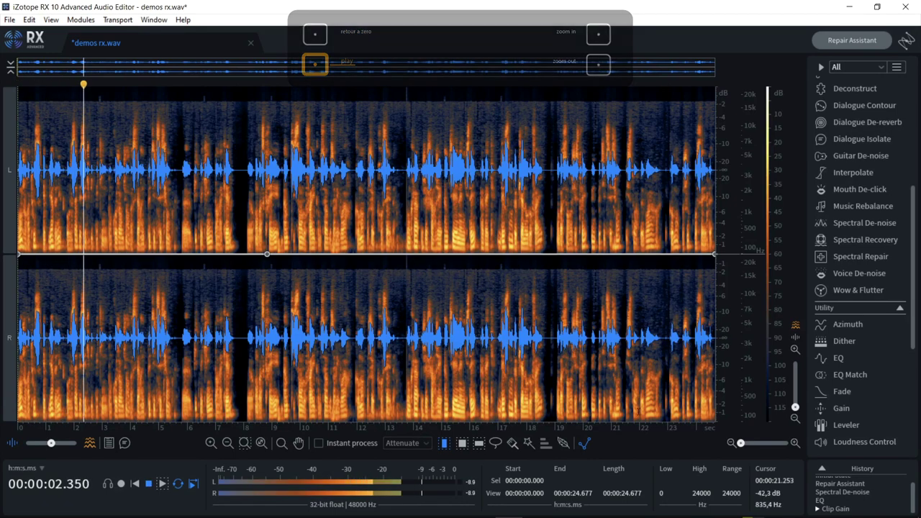
{"action": "mouse_move", "coordinate": [749, 509]}
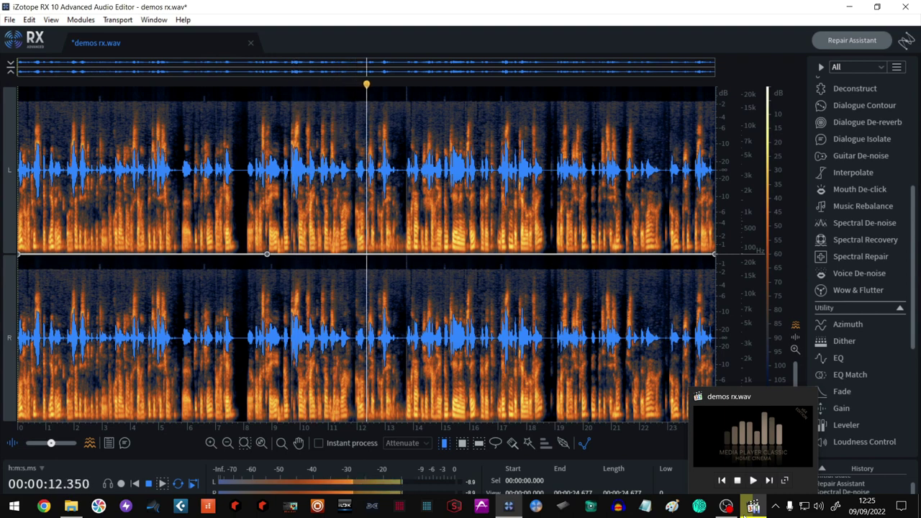
{"action": "key", "text": "space"}
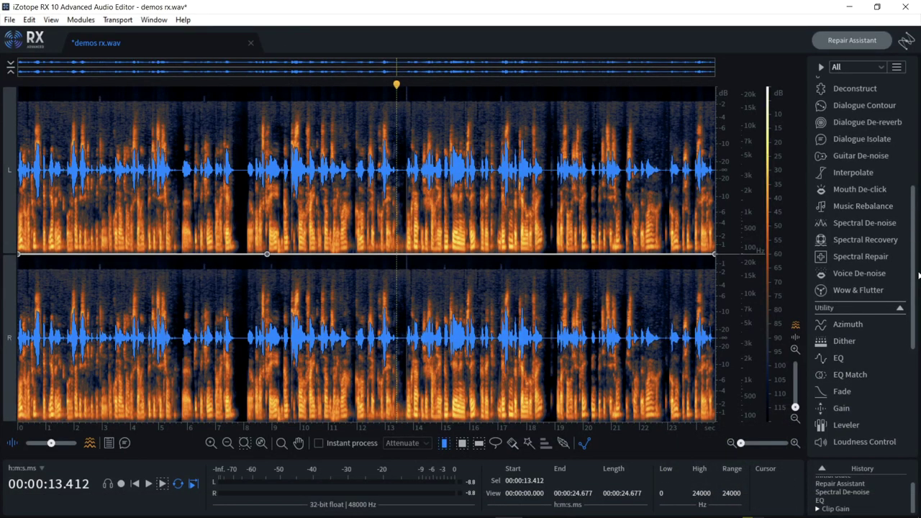
Open the De-reverb module, learn the reverb profile from the recording and preview the result
{"action": "scroll", "coordinate": [896, 155], "scroll_direction": "up", "scroll_amount": 5}
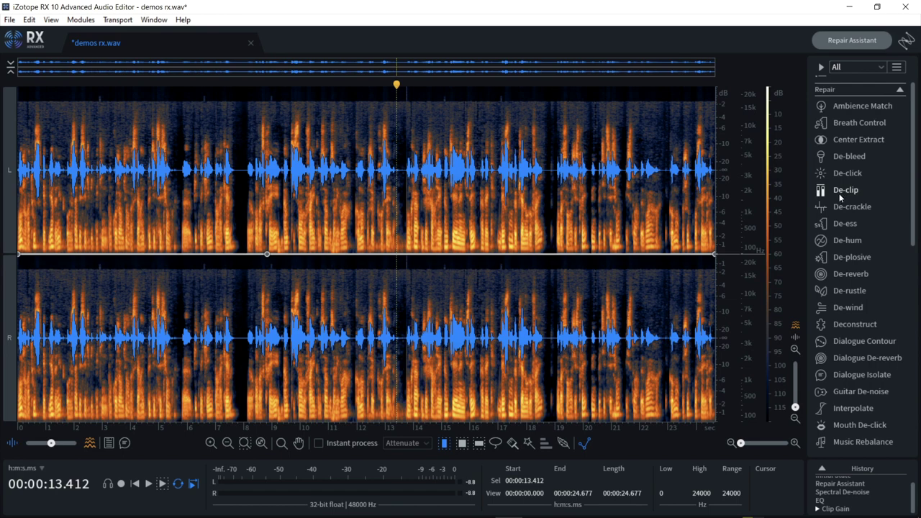
{"action": "left_click", "coordinate": [846, 277]}
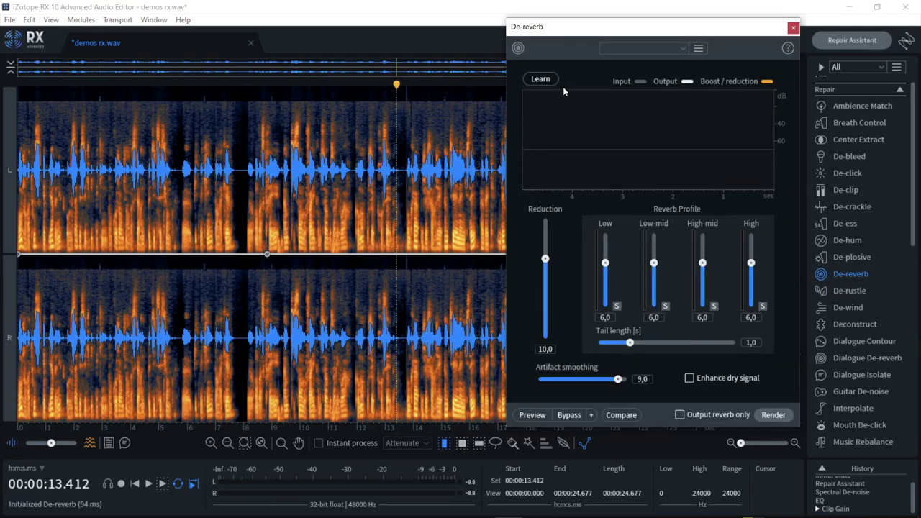
{"action": "left_click", "coordinate": [540, 79]}
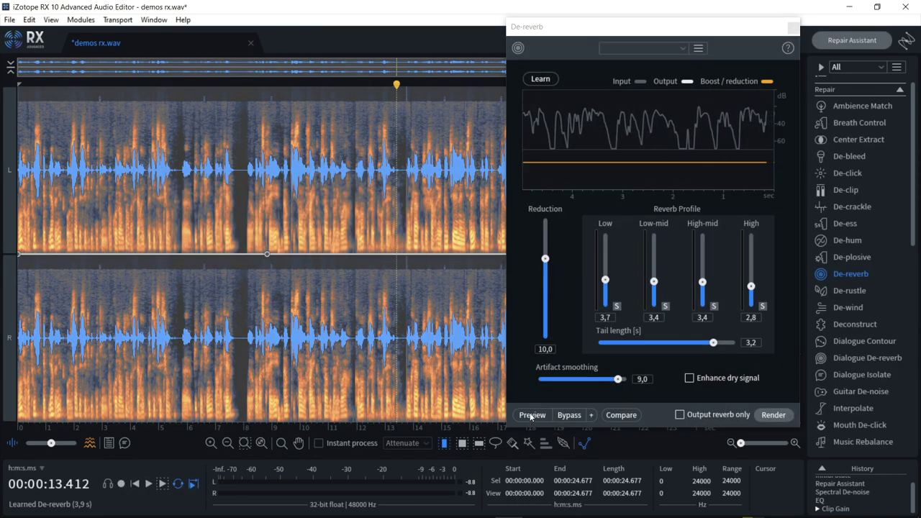
{"action": "left_click", "coordinate": [532, 415]}
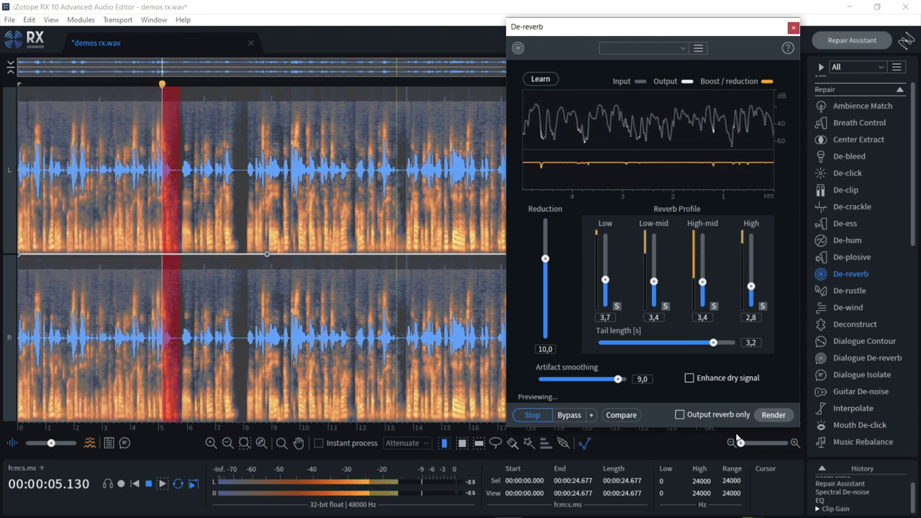
Audition only the reverb that De-reverb removes, from the start, and turn the reverb-only output back off
{"action": "left_click", "coordinate": [679, 415]}
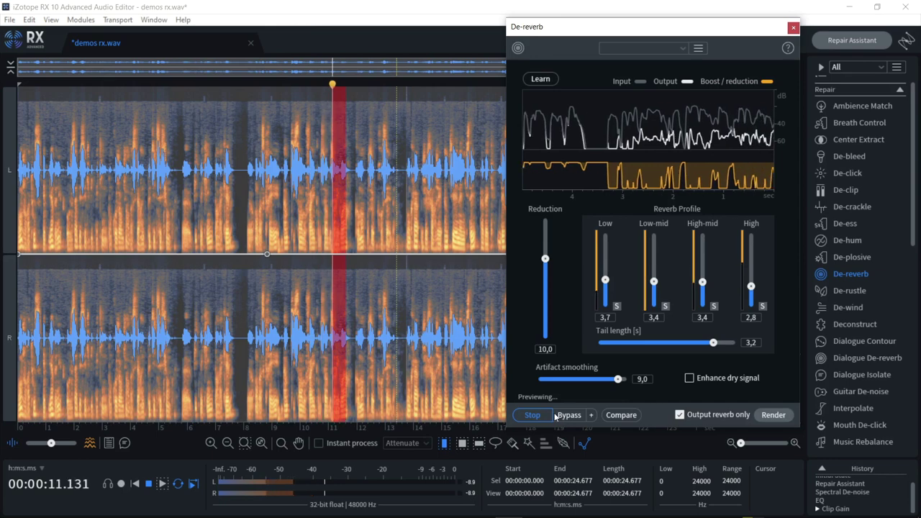
{"action": "key", "text": "Home"}
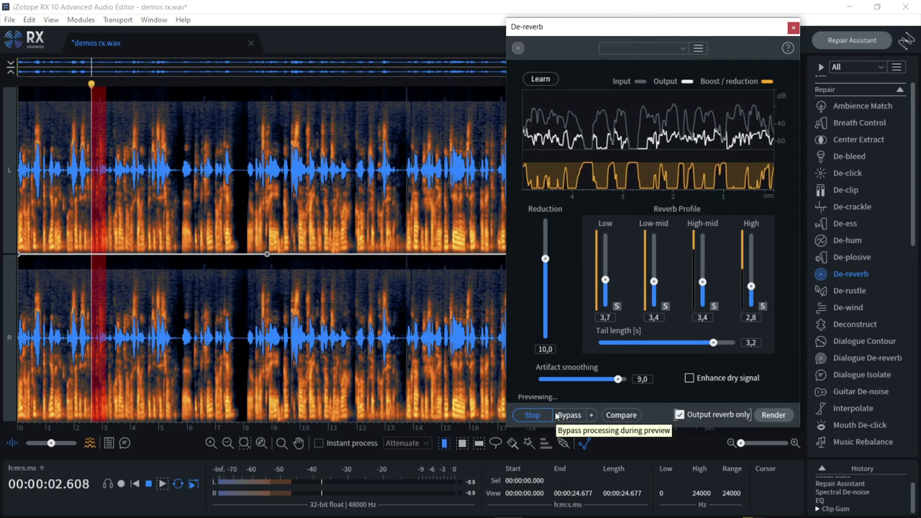
{"action": "left_click", "coordinate": [679, 414]}
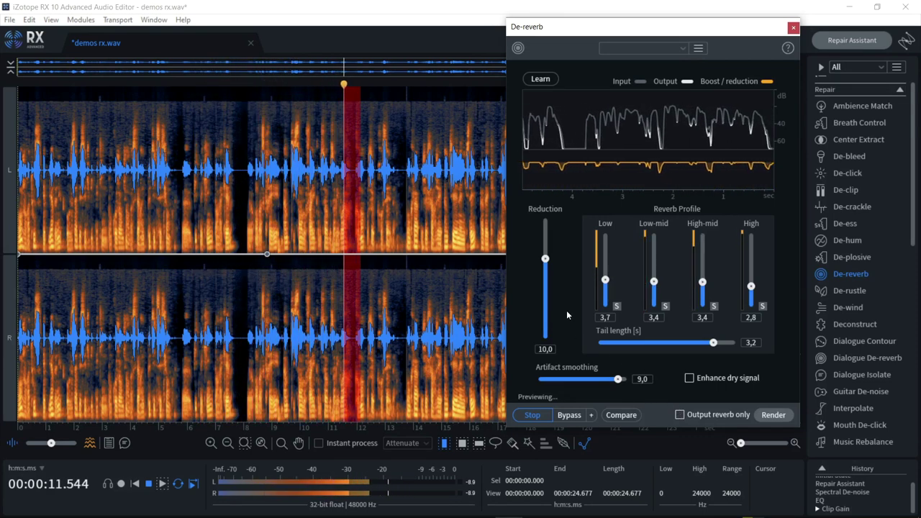
Set the De-reverb reduction to 7,7, render it over the whole recording, close the module and play the result briefly
{"action": "left_click_drag", "start_coordinate": [545, 258], "coordinate": [545, 271]}
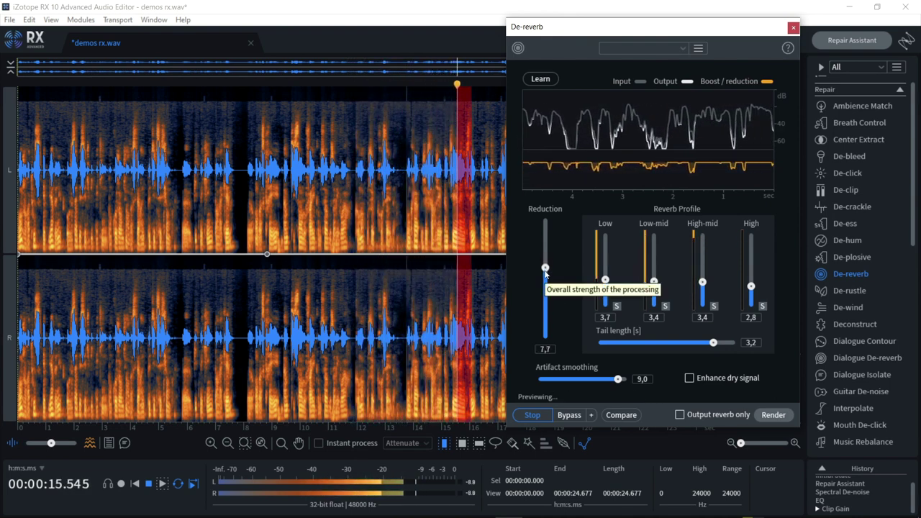
{"action": "key", "text": "Home"}
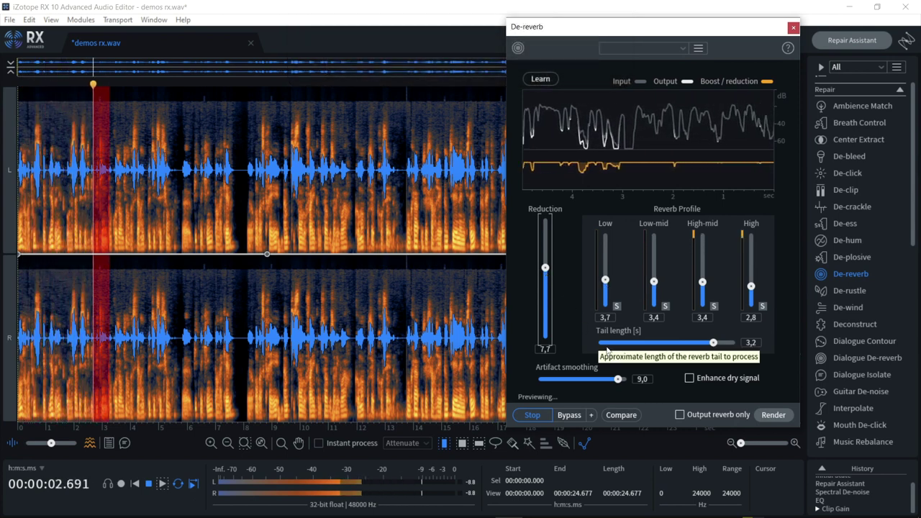
{"action": "left_click", "coordinate": [770, 415]}
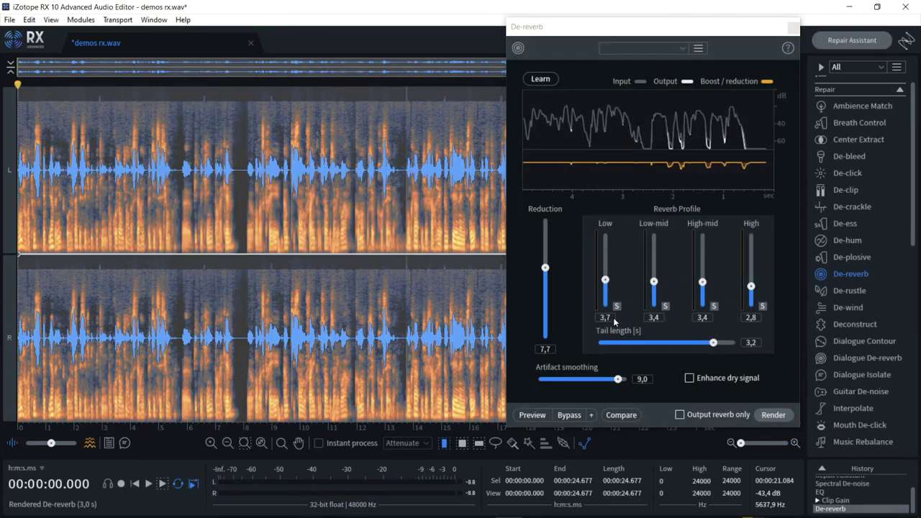
{"action": "left_click", "coordinate": [793, 26]}
{"action": "key", "text": "space"}
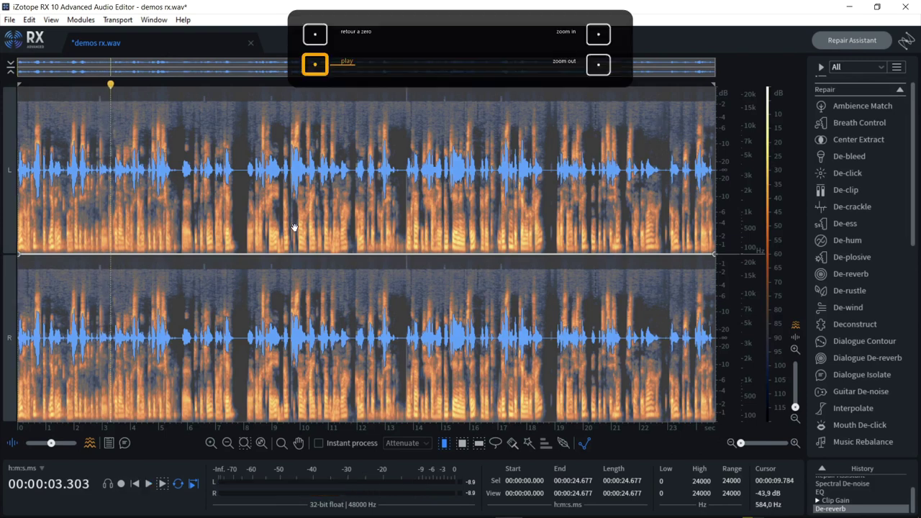
Raise the clip gain line evenly at the start and end of the recording and play about three seconds from the beginning
{"action": "left_click_drag", "start_coordinate": [18, 254], "coordinate": [17, 249]}
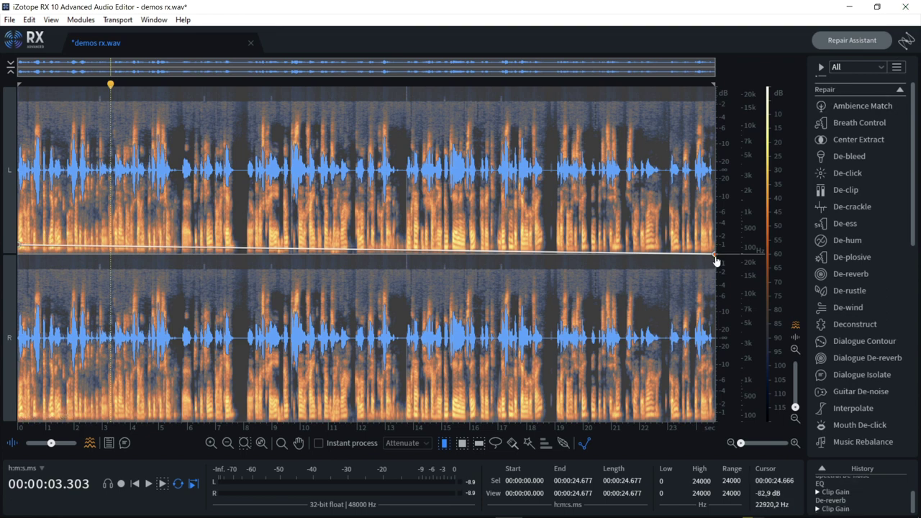
{"action": "left_click_drag", "start_coordinate": [713, 254], "coordinate": [708, 250]}
{"action": "key", "text": "Home"}
{"action": "key", "text": "space"}
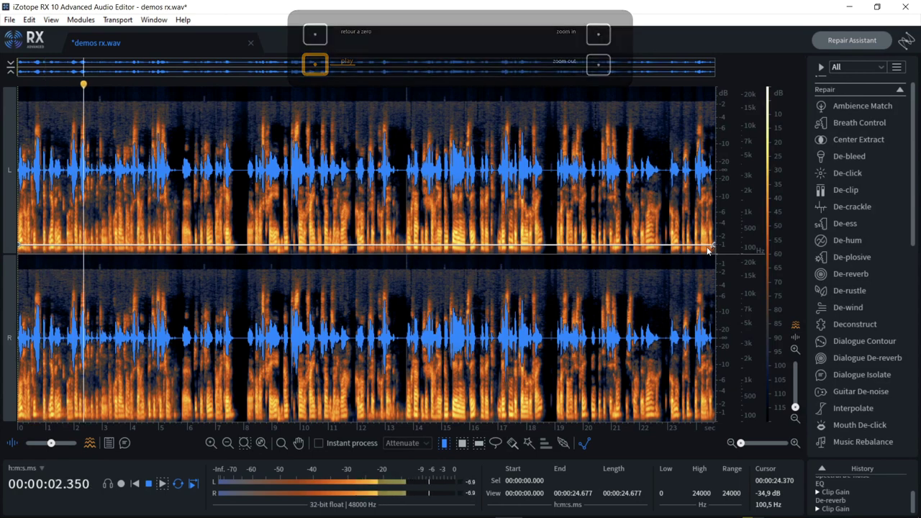
{"action": "key", "text": "space"}
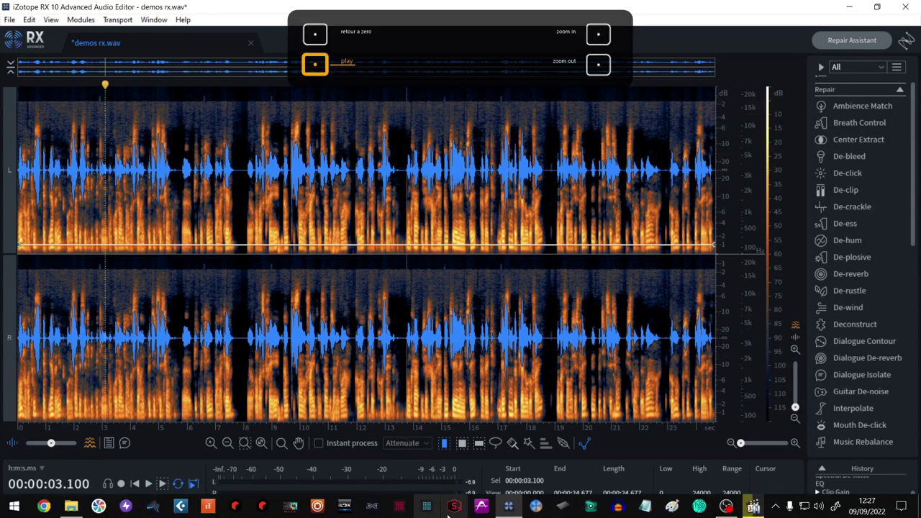
Bring back Media Player Classic and compare its playback with the gain-raised recording played in RX
{"action": "left_click", "coordinate": [725, 507]}
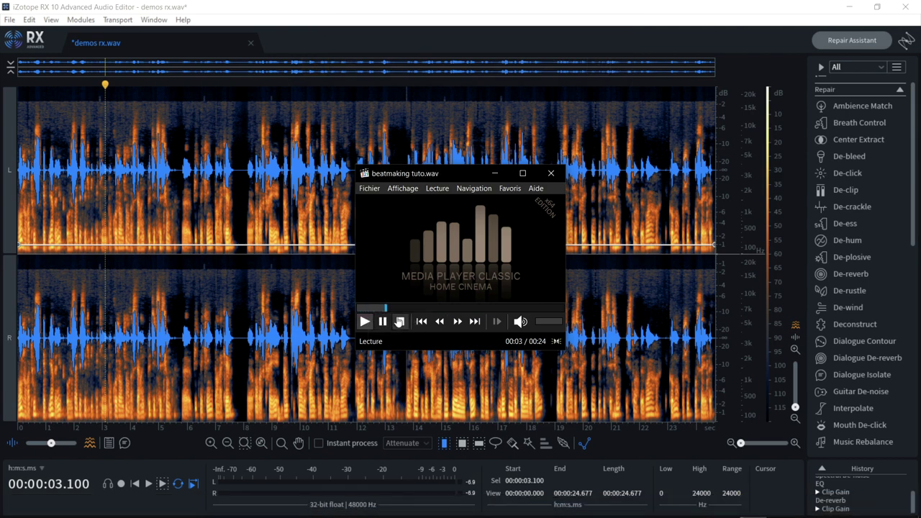
{"action": "key", "text": "space"}
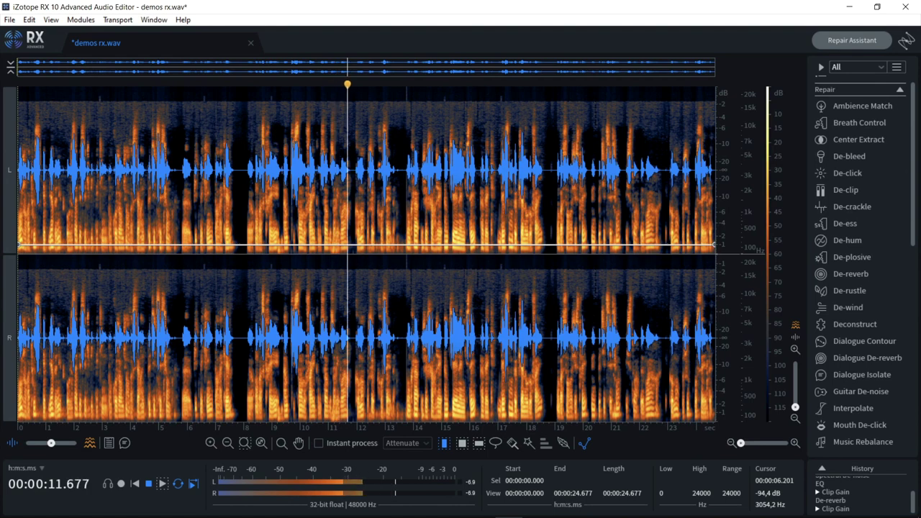
Stop playback and close the demos rx.wav recording
{"action": "key", "text": "space"}
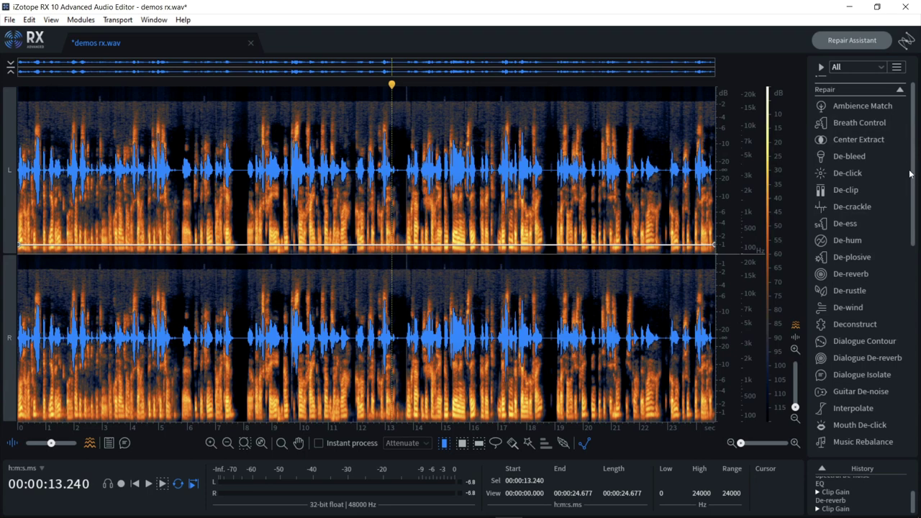
{"action": "left_click_drag", "start_coordinate": [913, 172], "coordinate": [913, 262]}
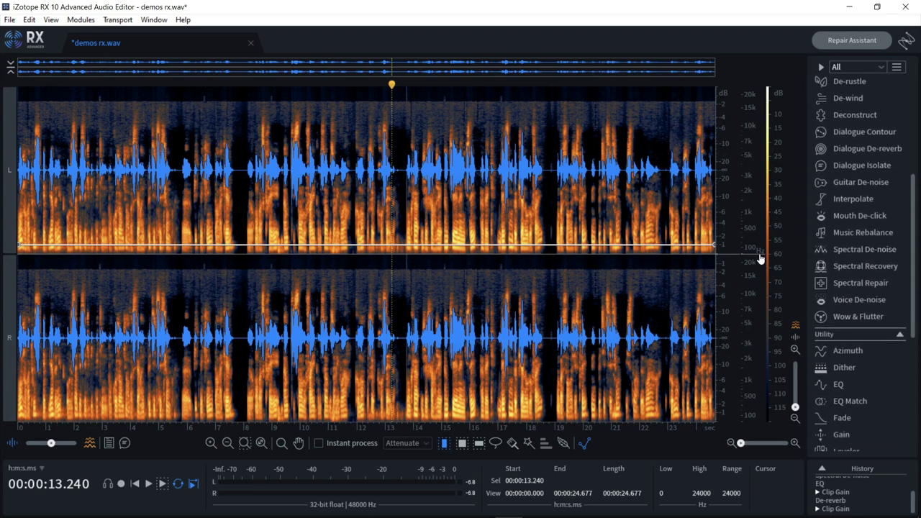
{"action": "left_click", "coordinate": [251, 43]}
{"action": "left_click", "coordinate": [469, 306]}
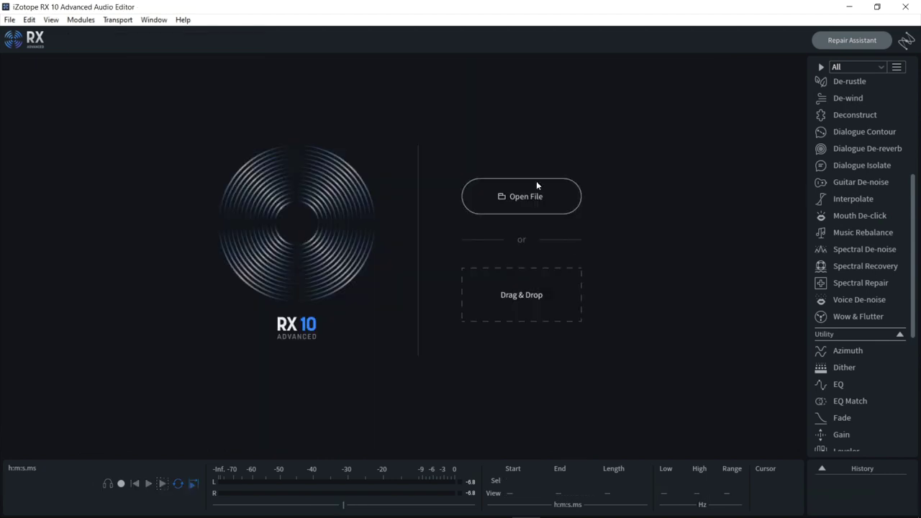
Open 1.attaquesurprise(yenas, instru dj f.mp3 from the rx folder and play about 20 seconds from its start
{"action": "left_click", "coordinate": [518, 198]}
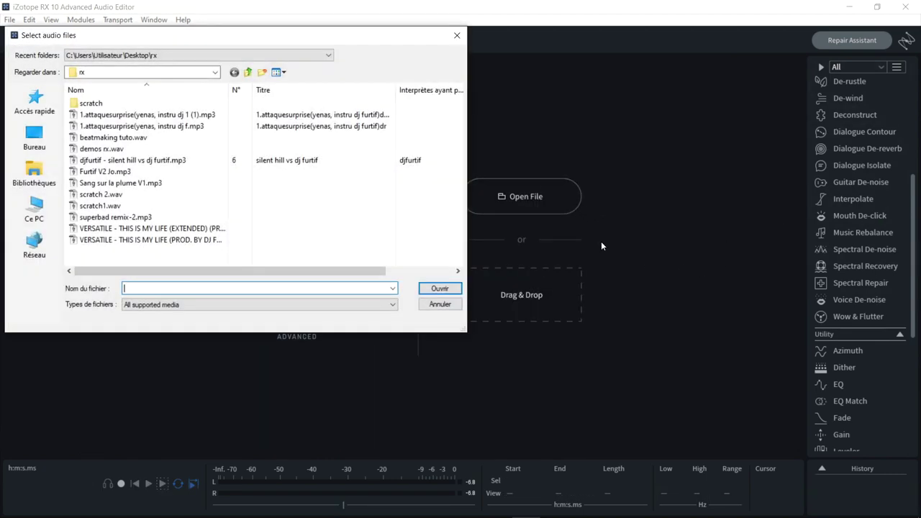
{"action": "double_click", "coordinate": [144, 126]}
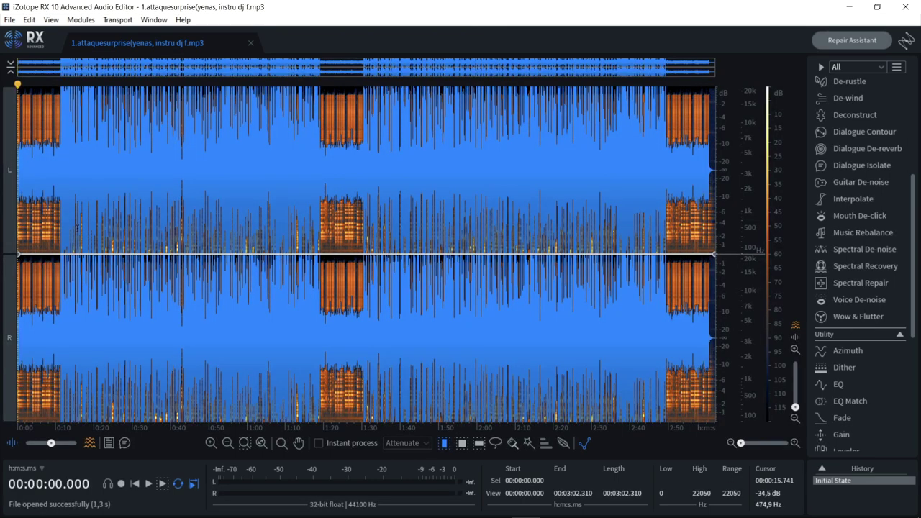
{"action": "key", "text": "space"}
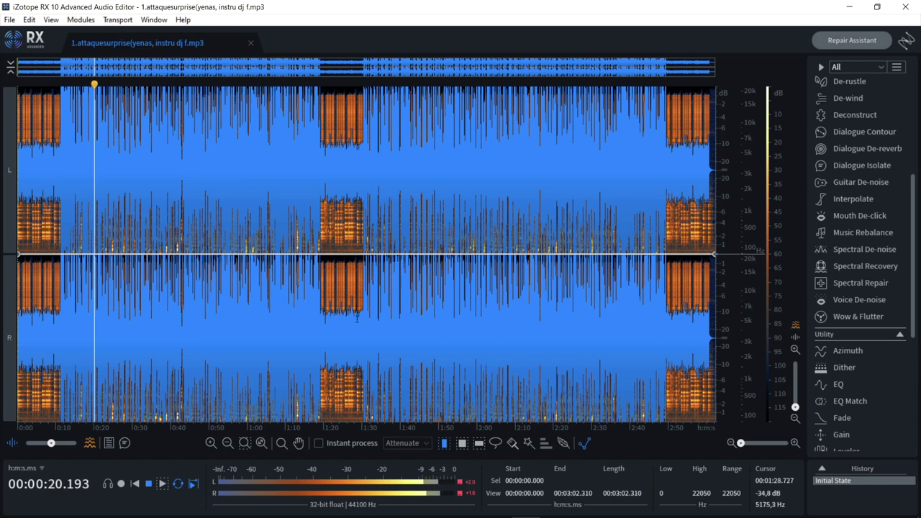
{"action": "key", "text": "space"}
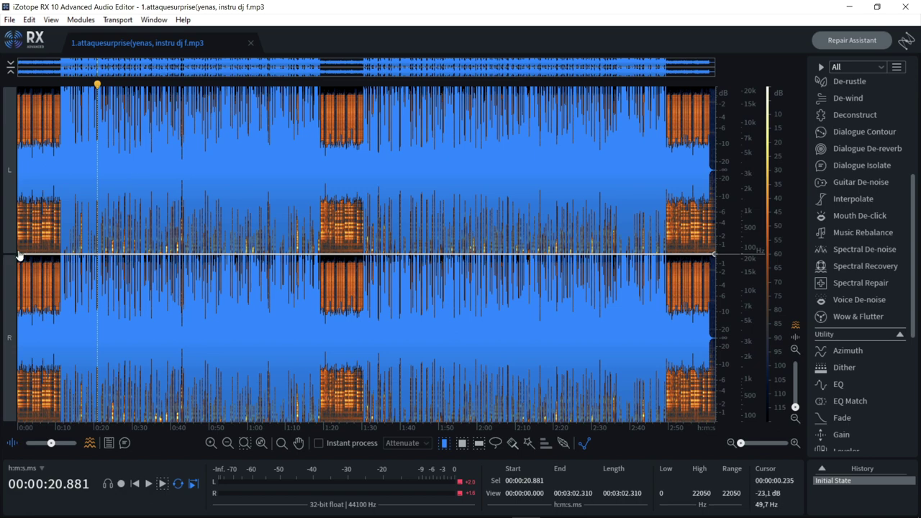
Lower the clip gain line evenly to about -2,4 dB at the start and end of the track and play about ten seconds
{"action": "left_click_drag", "start_coordinate": [20, 258], "coordinate": [19, 267]}
{"action": "left_click_drag", "start_coordinate": [716, 255], "coordinate": [714, 271]}
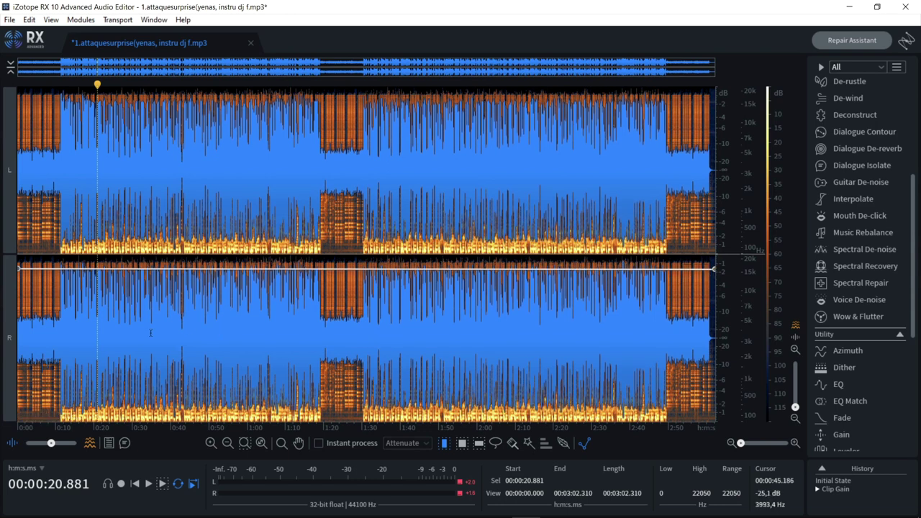
{"action": "left_click_drag", "start_coordinate": [21, 269], "coordinate": [19, 274]}
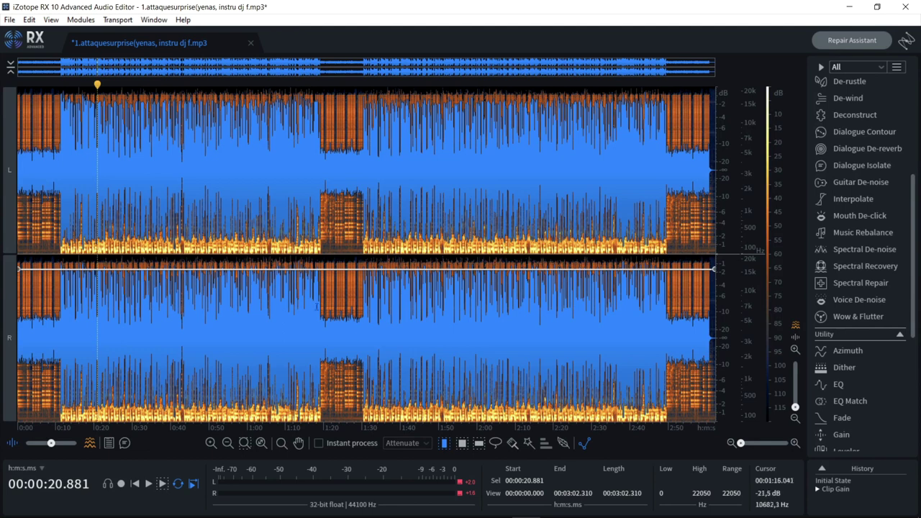
{"action": "left_click_drag", "start_coordinate": [714, 269], "coordinate": [715, 274]}
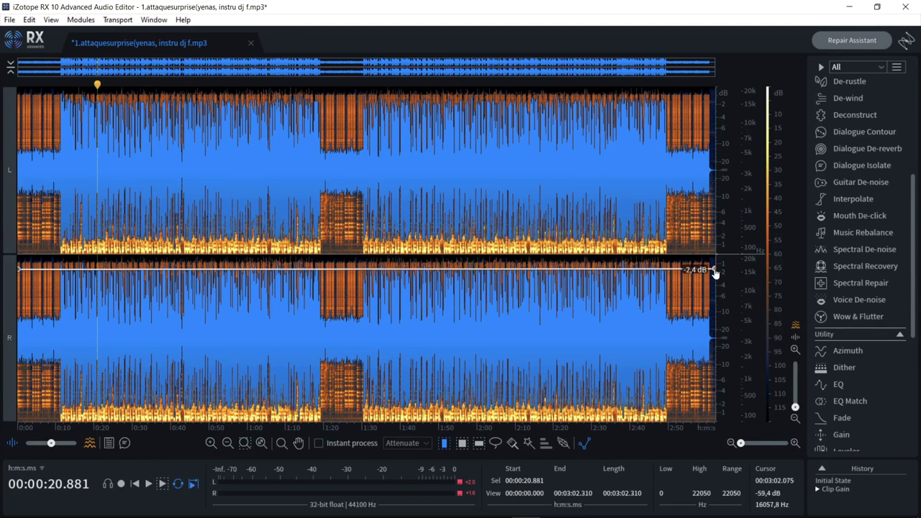
{"action": "key", "text": "space"}
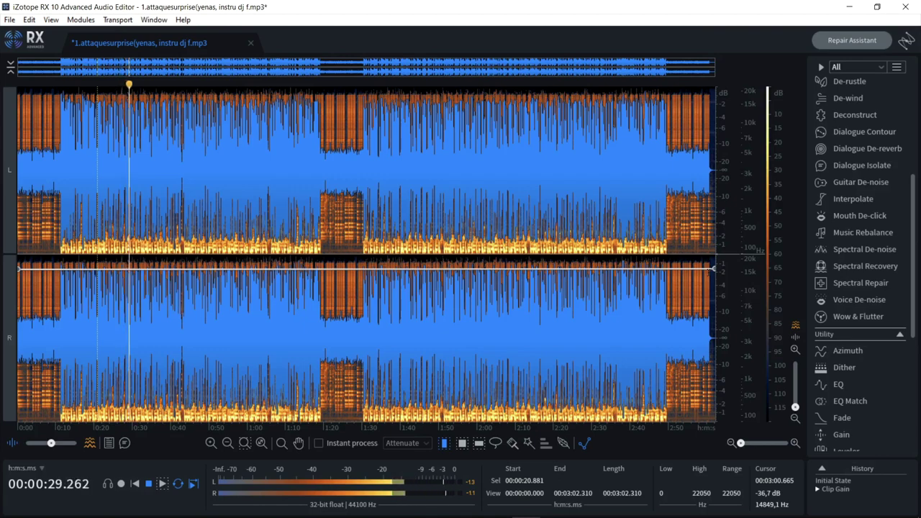
{"action": "key", "text": "space"}
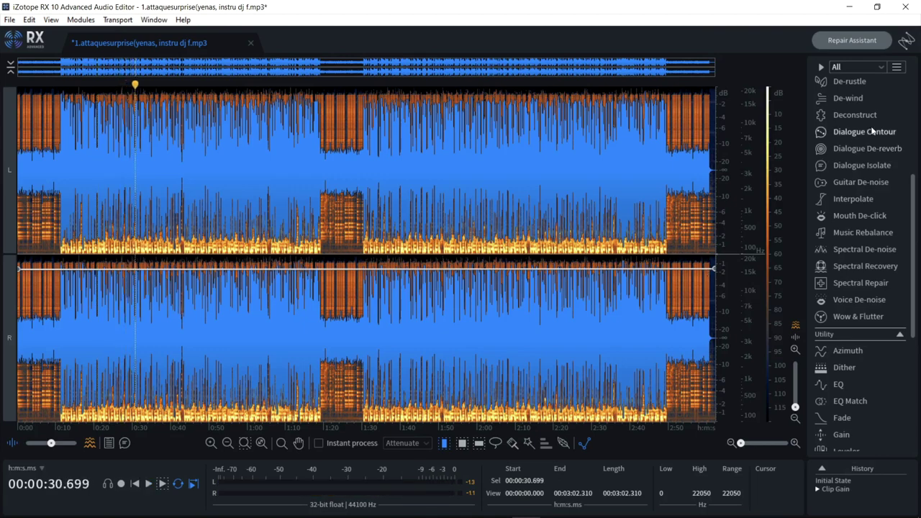
Open De-clip and preview its processing on the track from the 30-second mark
{"action": "scroll", "coordinate": [873, 210], "scroll_direction": "up", "scroll_amount": 5}
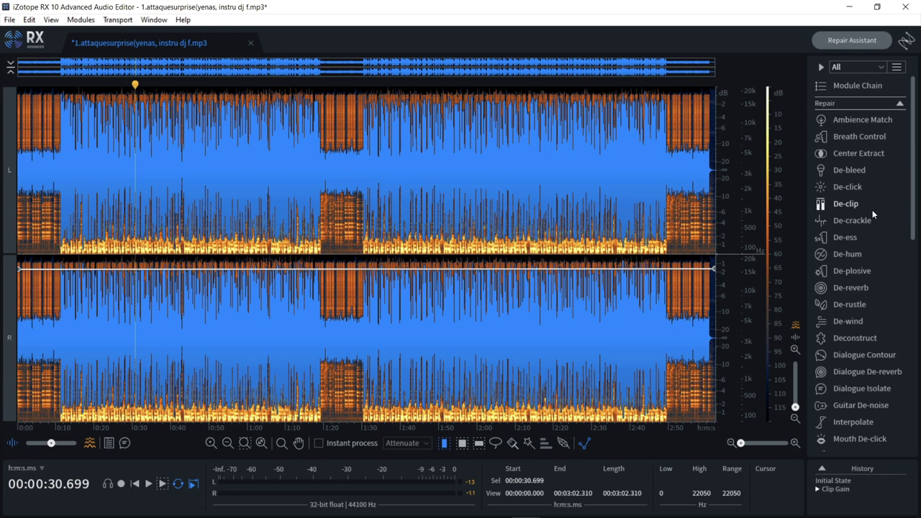
{"action": "left_click", "coordinate": [842, 204]}
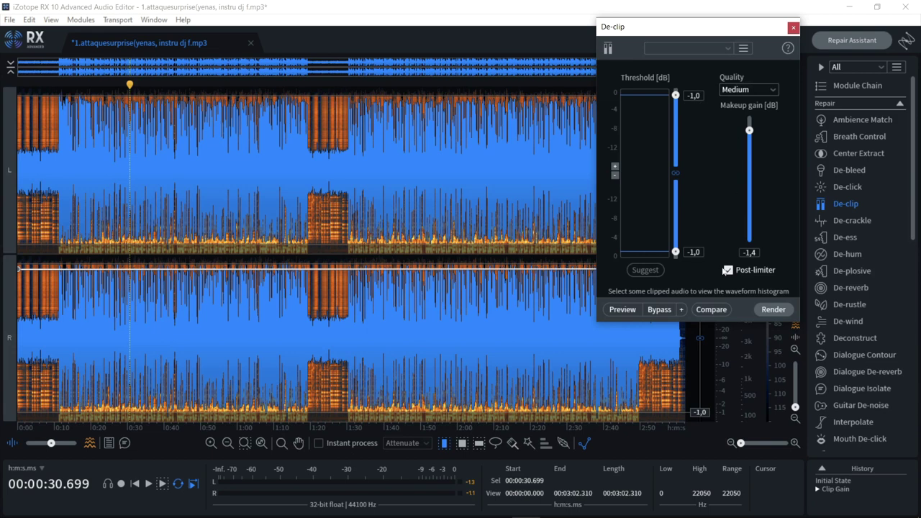
{"action": "left_click", "coordinate": [623, 310]}
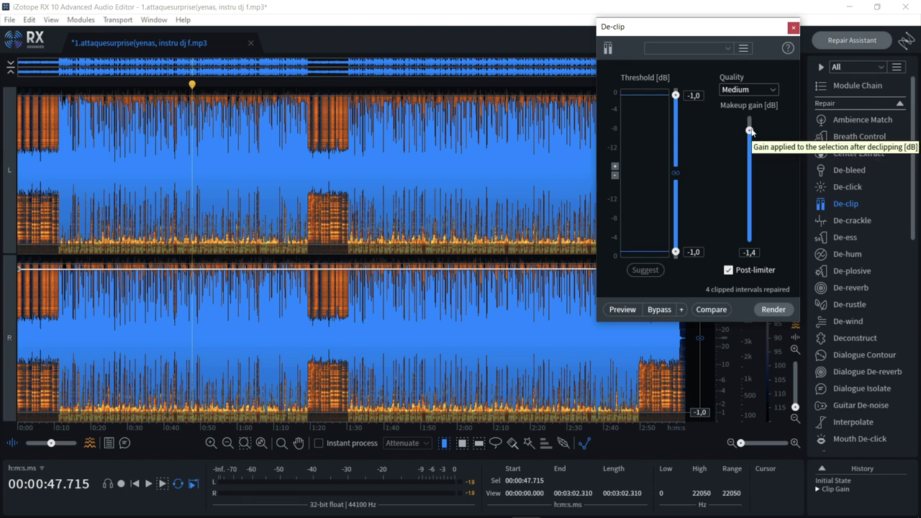
Set the De-clip makeup gain to -1,6 dB, preview it, render it over the whole track and close the module
{"action": "left_click", "coordinate": [622, 309]}
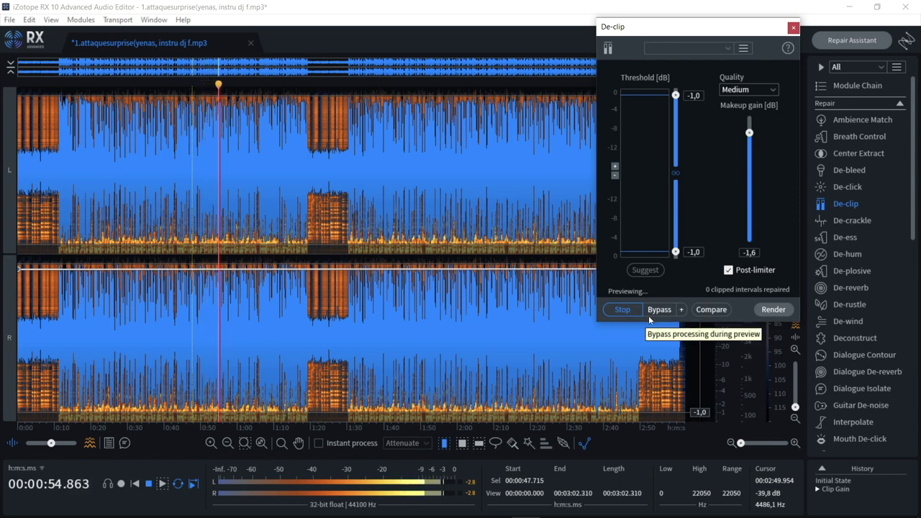
{"action": "key", "text": "space"}
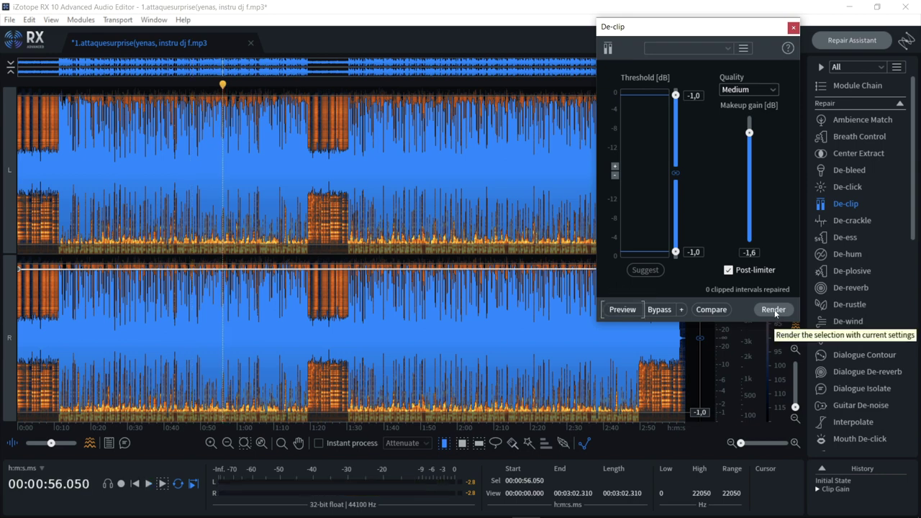
{"action": "left_click", "coordinate": [773, 309]}
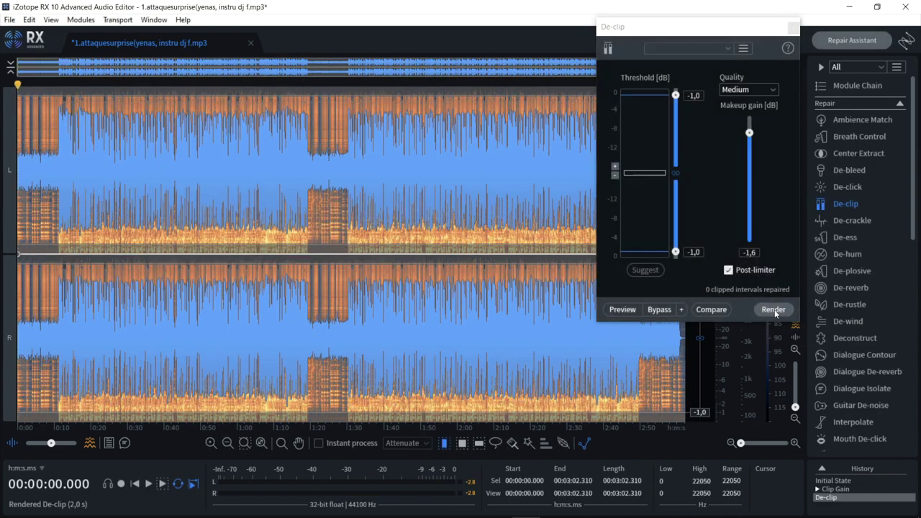
{"action": "left_click", "coordinate": [793, 28]}
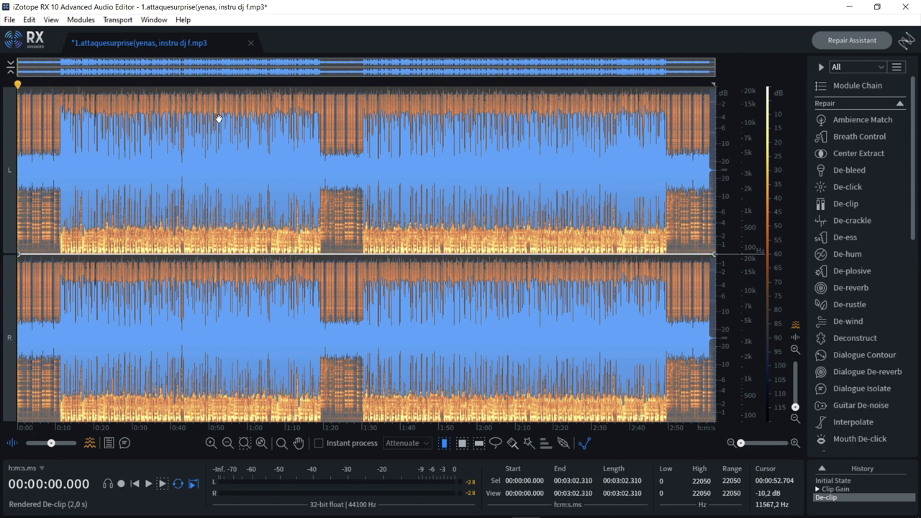
Play the de-clipped track from the start and inspect its waveform up close around 10,3 seconds
{"action": "key", "text": "space"}
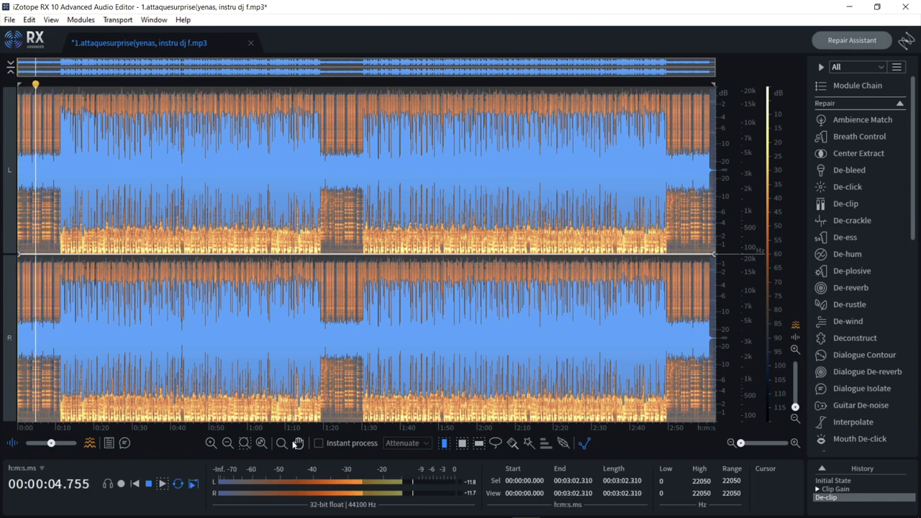
{"action": "key", "text": "ctrl+Up"}
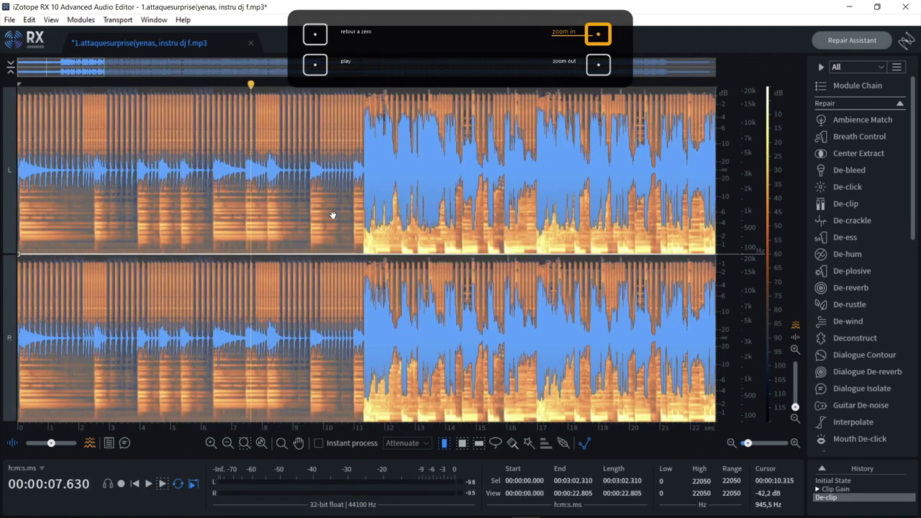
{"action": "left_click", "coordinate": [333, 214]}
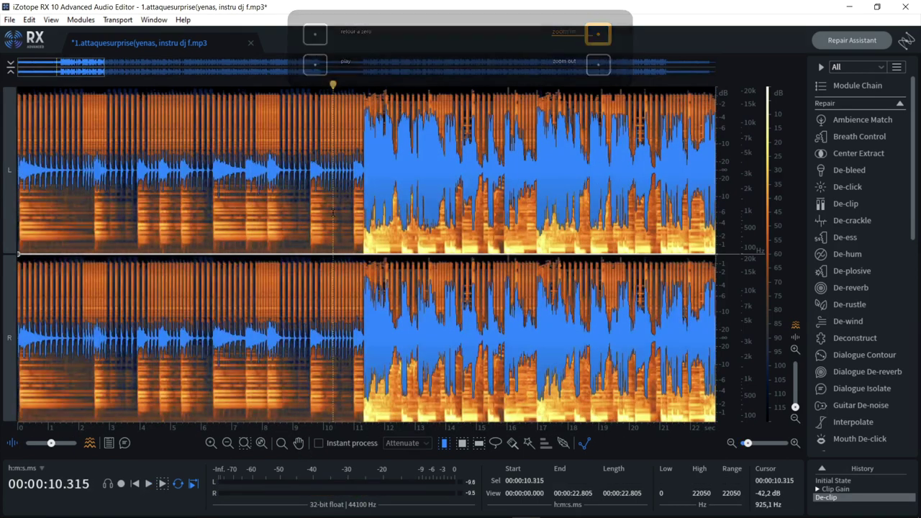
{"action": "key", "text": "ctrl+Up"}
{"action": "key", "text": "ctrl+Up"}
{"action": "key", "text": "ctrl+Up"}
{"action": "key", "text": "ctrl+Up"}
{"action": "key", "text": "ctrl+Up"}
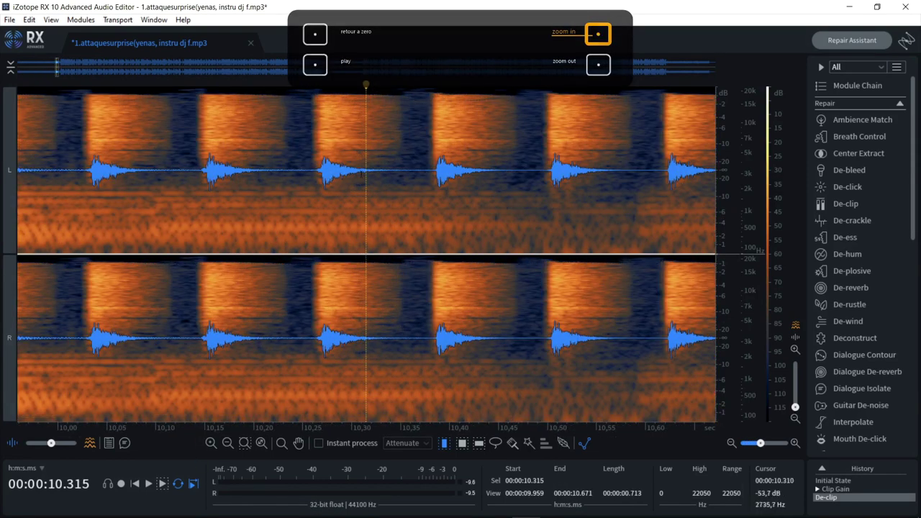
Examine the waveform closely where the loud section begins and play from about 11,3 to 23,8 seconds
{"action": "left_click_drag", "start_coordinate": [59, 67], "coordinate": [71, 67]}
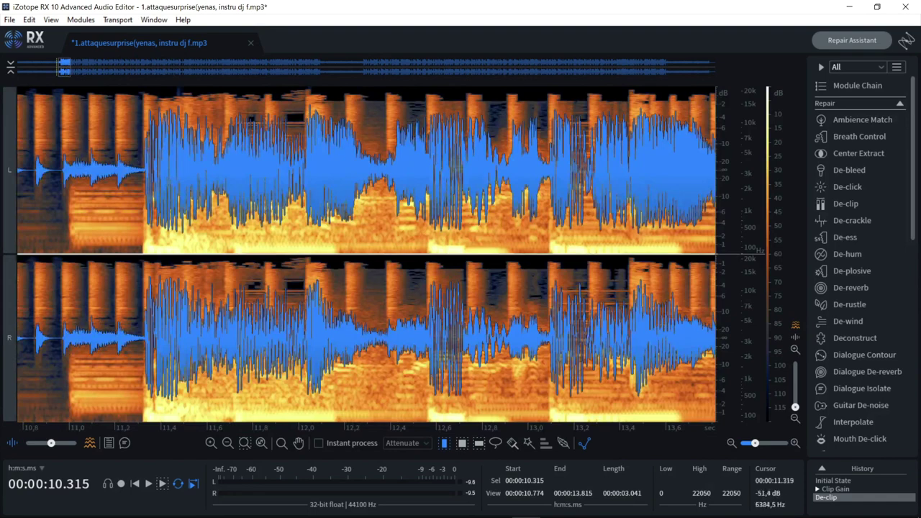
{"action": "left_click", "coordinate": [148, 115]}
{"action": "key", "text": "ctrl+Up"}
{"action": "key", "text": "space"}
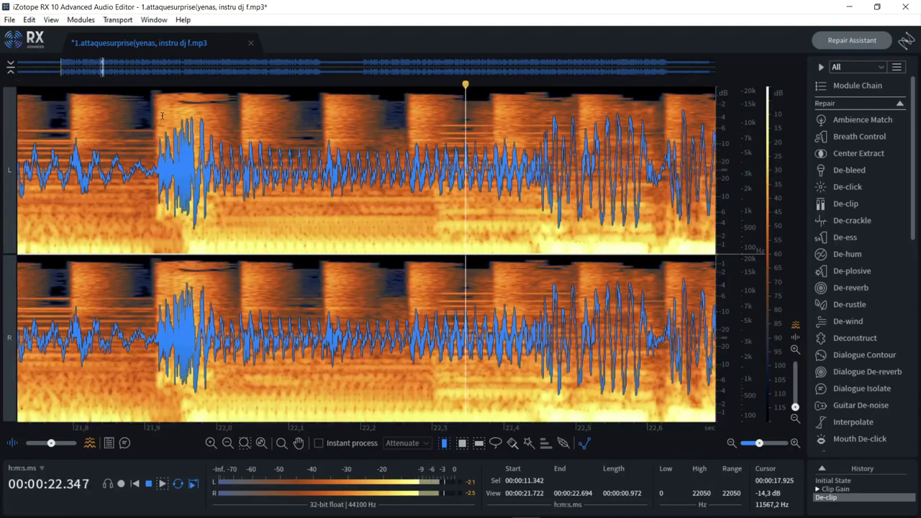
{"action": "key", "text": "space"}
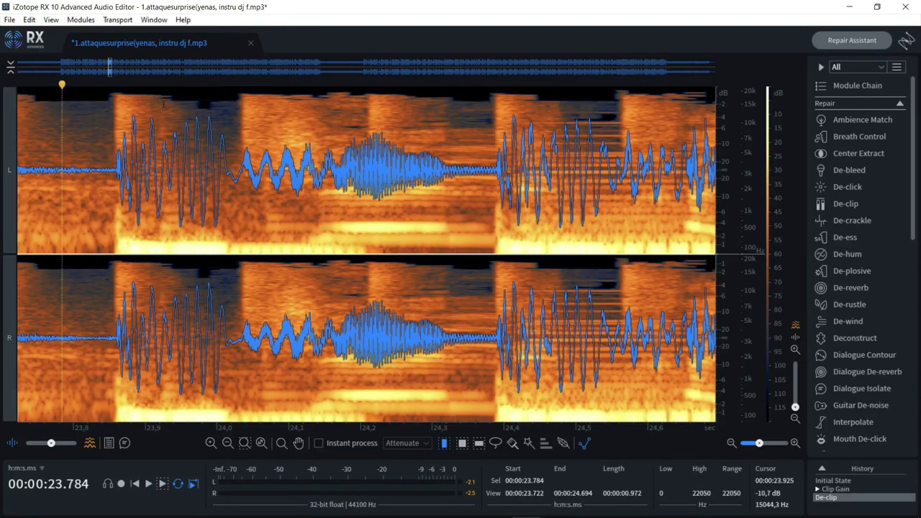
Open Music Rebalance, set the vocal gain to +2,0 dB and preview the rebalanced mix from about 23,8 seconds
{"action": "key", "text": "ctrl+Down"}
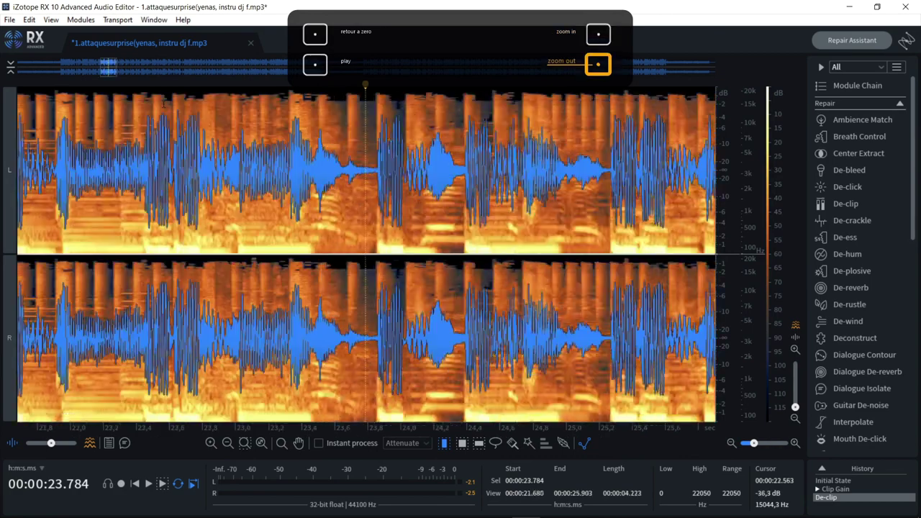
{"action": "key", "text": "ctrl+Down"}
{"action": "key", "text": "ctrl+Down"}
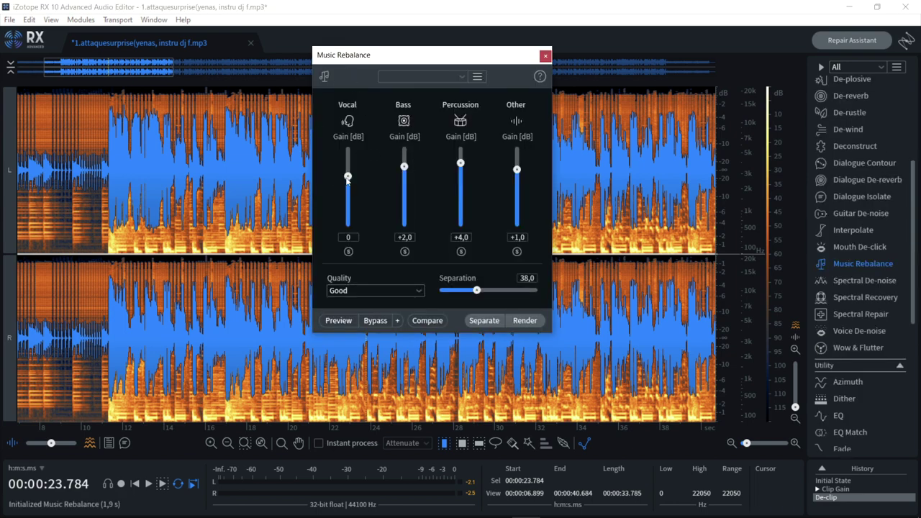
{"action": "left_click_drag", "start_coordinate": [348, 176], "coordinate": [346, 167]}
{"action": "left_click", "coordinate": [327, 322]}
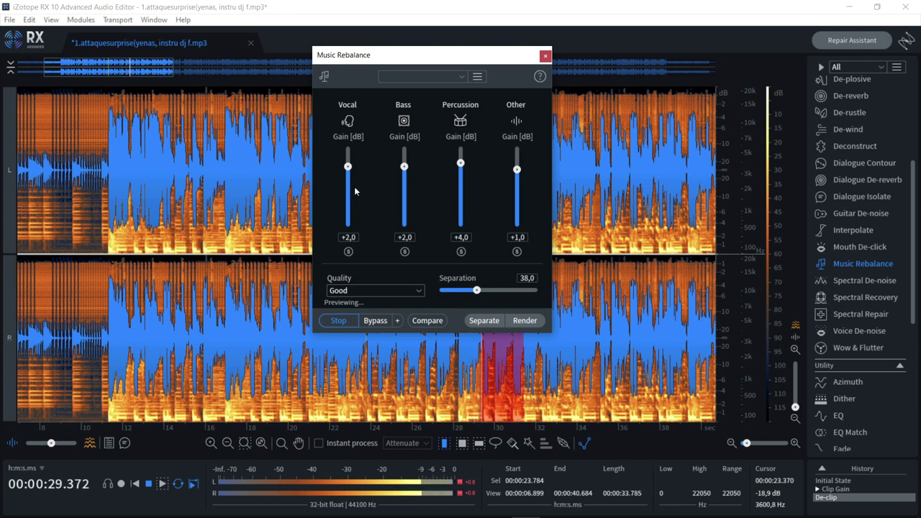
Solo the vocals in Music Rebalance and preview them again from about 11,2 seconds, where the loud section begins
{"action": "left_click", "coordinate": [348, 251]}
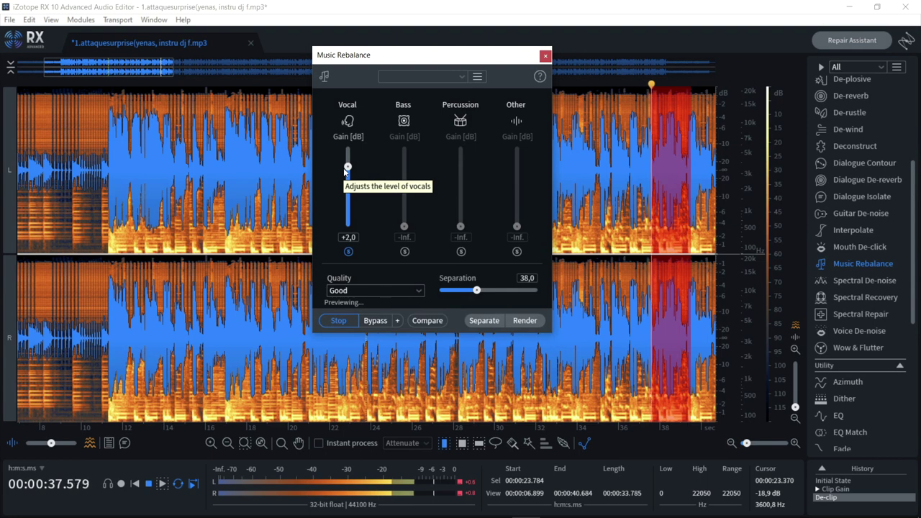
{"action": "key", "text": "space"}
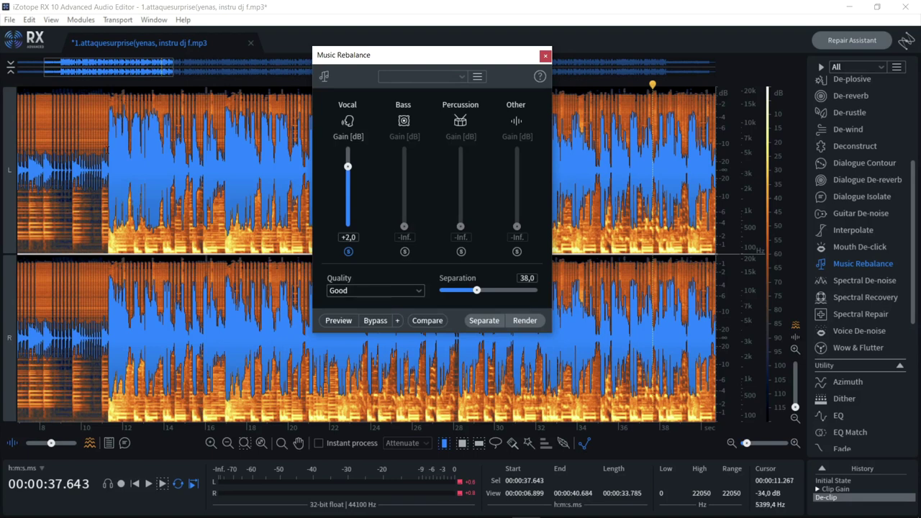
{"action": "left_click", "coordinate": [107, 406]}
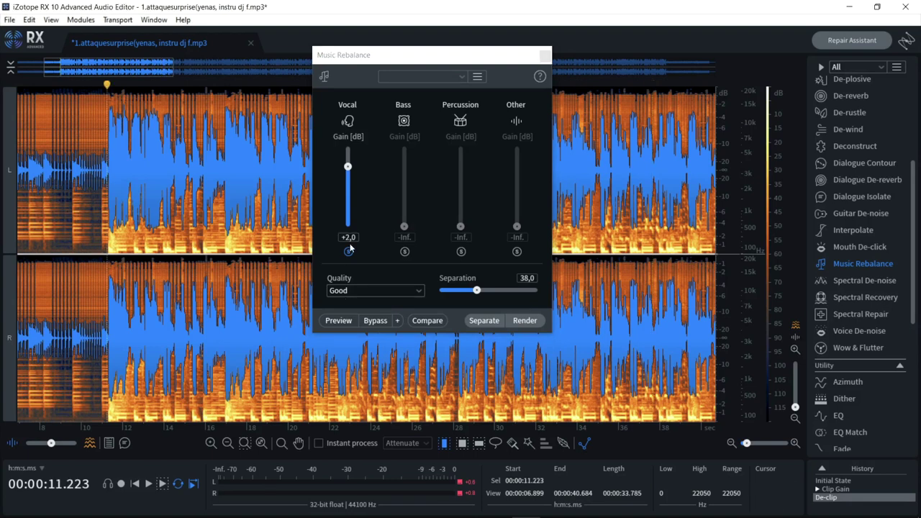
{"action": "left_click", "coordinate": [338, 321]}
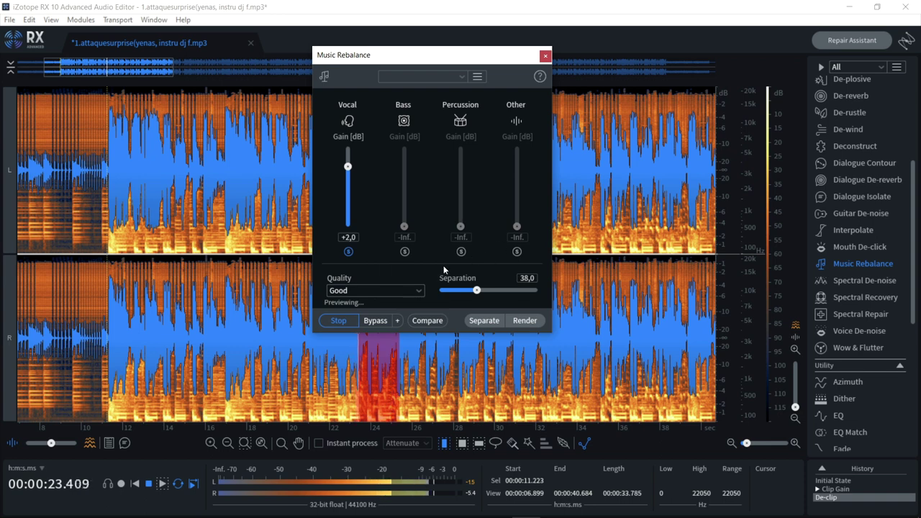
Turn off the vocal solo and set the gain of Other to -30 dB and of Bass and Percussion to -Inf
{"action": "left_click", "coordinate": [348, 251]}
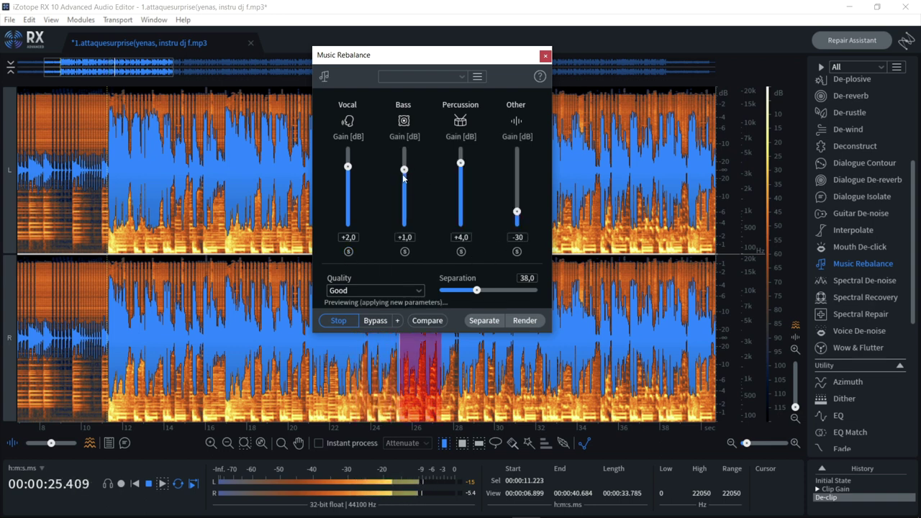
{"action": "left_click_drag", "start_coordinate": [405, 167], "coordinate": [404, 228]}
{"action": "left_click_drag", "start_coordinate": [460, 162], "coordinate": [460, 227]}
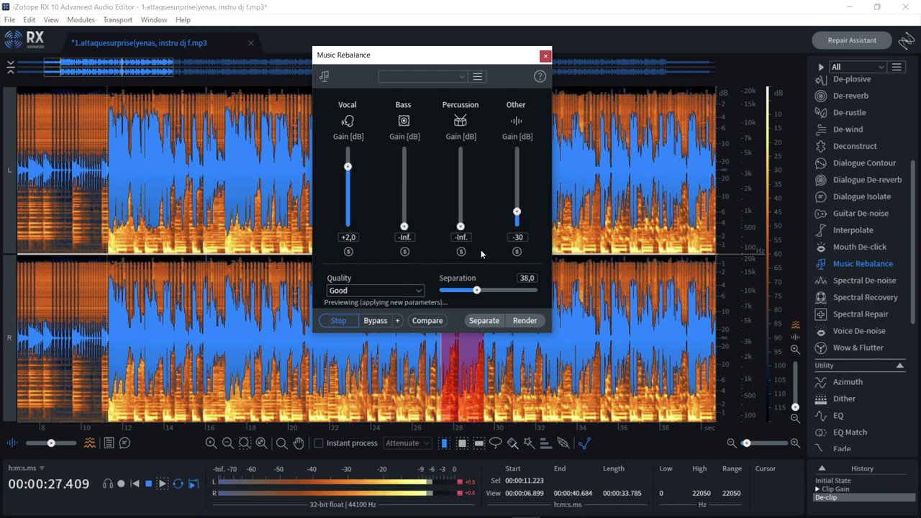
Lower the gain of Other to -44 dB and raise the vocal gain to +3,0 dB while previewing Music Rebalance
{"action": "left_click_drag", "start_coordinate": [518, 214], "coordinate": [517, 219]}
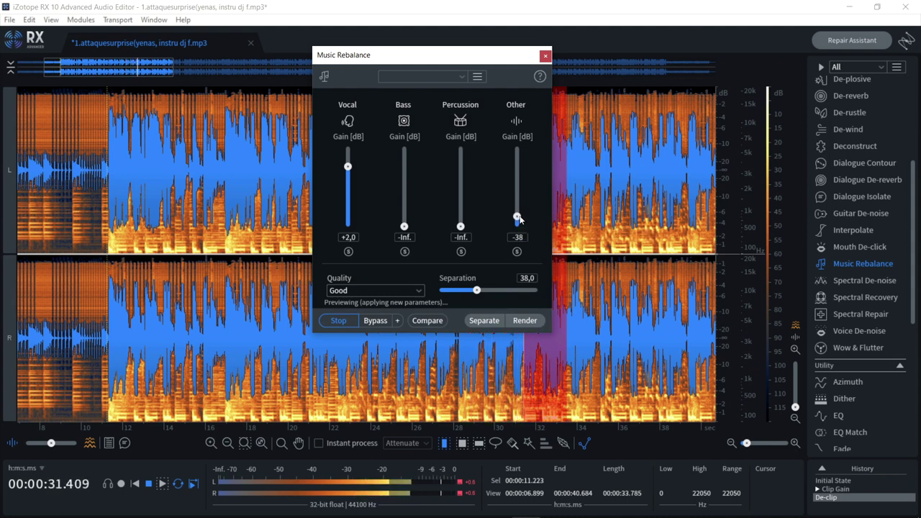
{"action": "left_click_drag", "start_coordinate": [348, 167], "coordinate": [347, 165]}
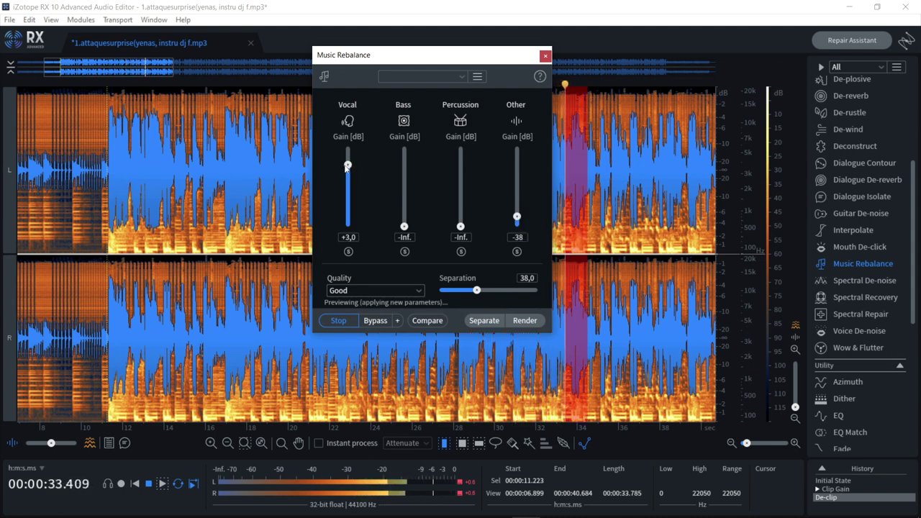
{"action": "left_click_drag", "start_coordinate": [516, 217], "coordinate": [516, 220]}
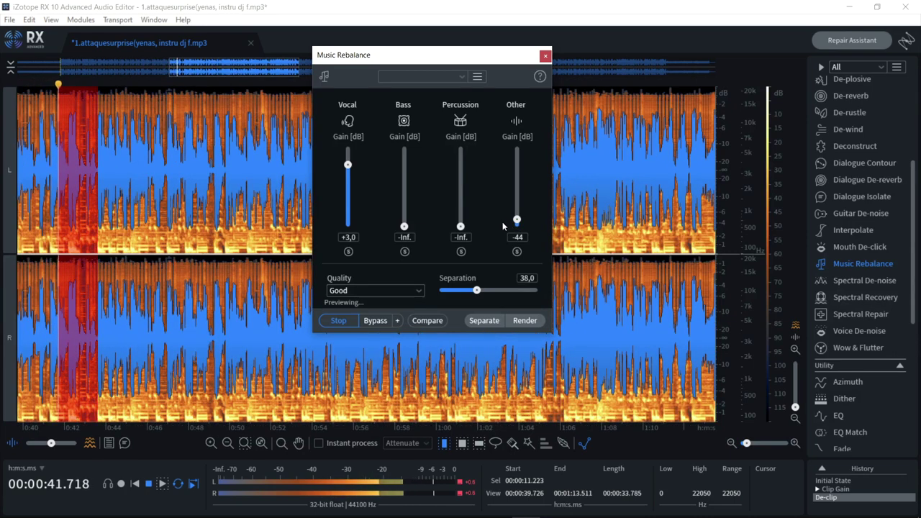
Set the gain of Bass and Percussion to +2,0 dB and of Other to +1,0 dB in Music Rebalance
{"action": "key", "text": "space"}
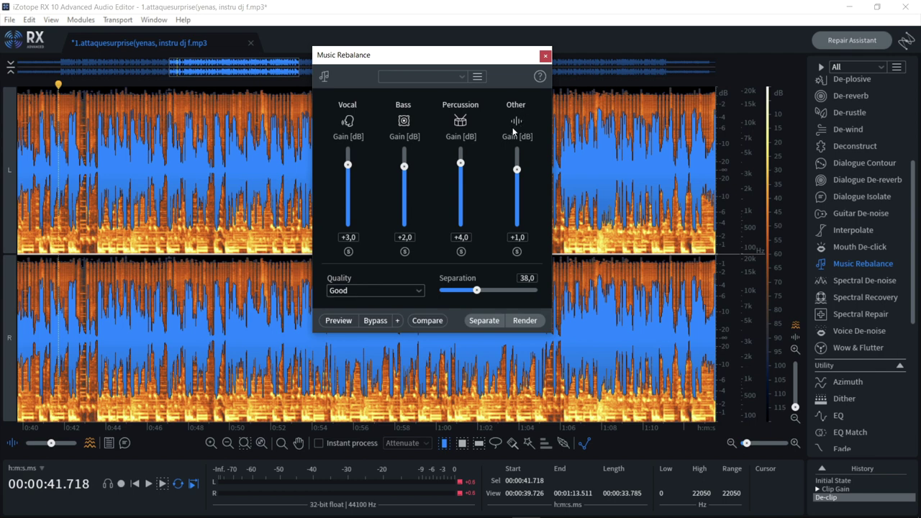
{"action": "key", "text": "space"}
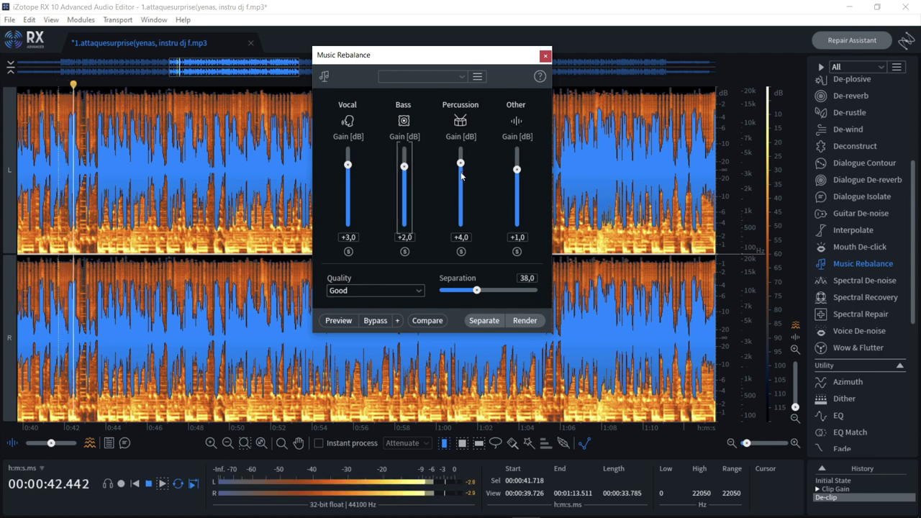
{"action": "scroll", "coordinate": [460, 173], "scroll_direction": "down", "scroll_amount": 2}
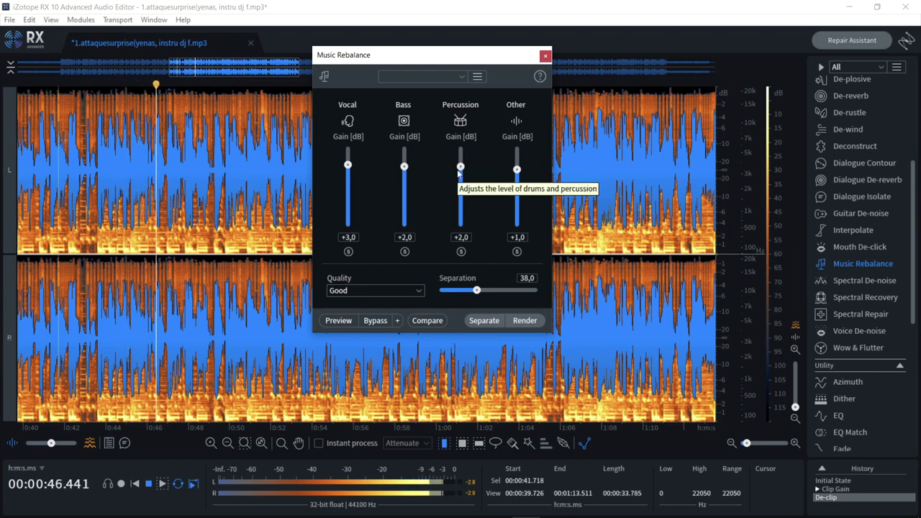
Preview the rebalanced mix and solo the percussion, bass and other instruments one at a time, clearing the solo at the end
{"action": "left_click", "coordinate": [403, 252]}
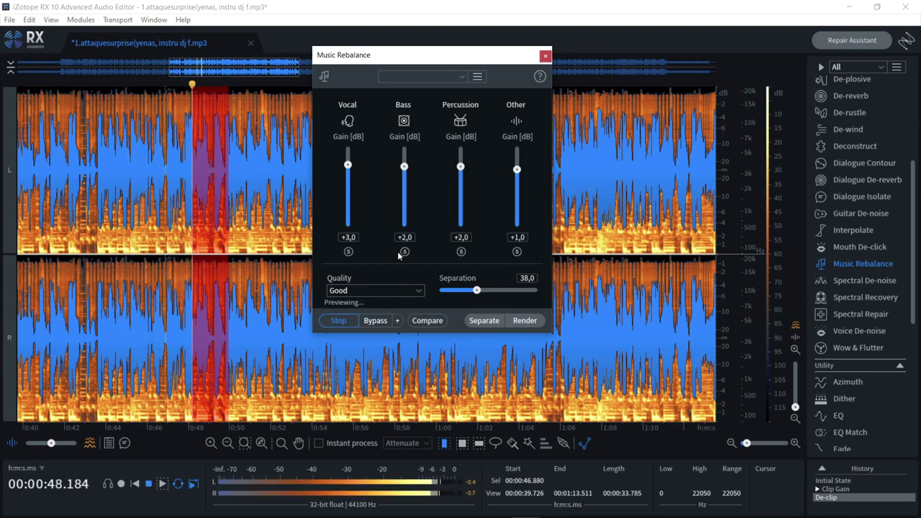
{"action": "left_click", "coordinate": [461, 252]}
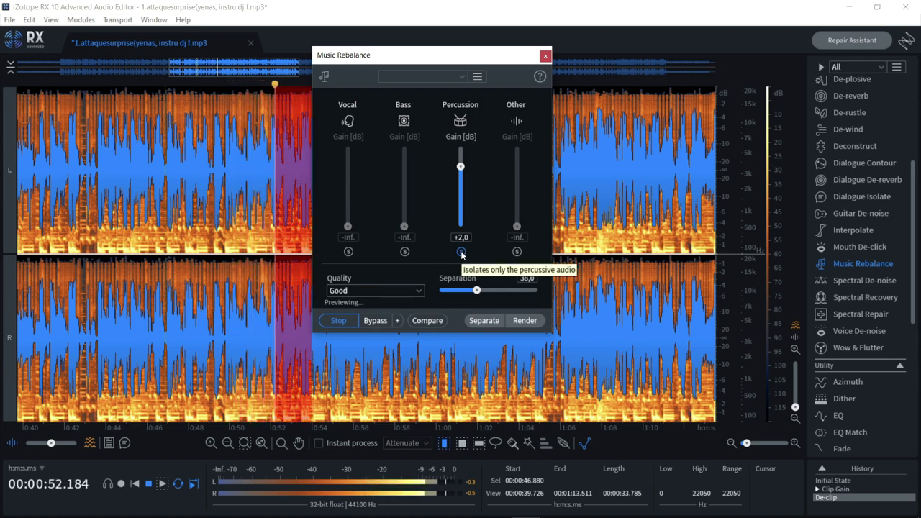
{"action": "left_click", "coordinate": [404, 252]}
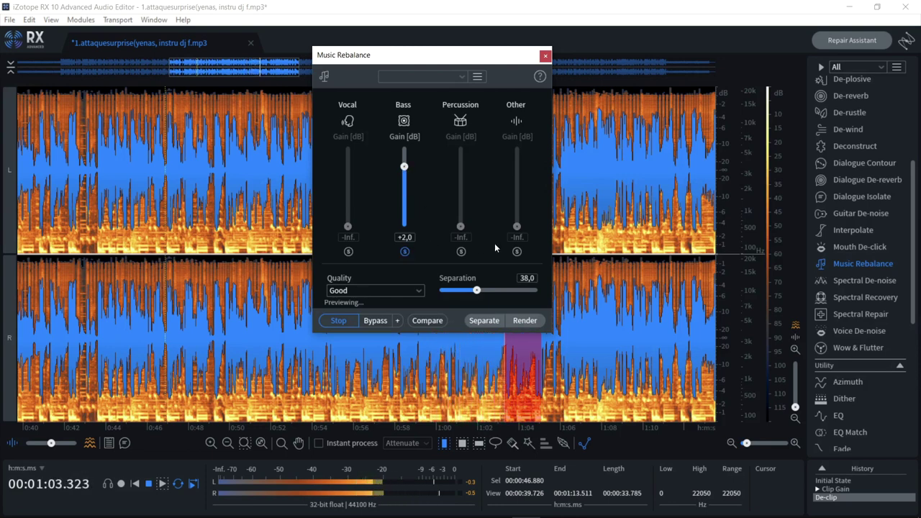
{"action": "left_click", "coordinate": [404, 251]}
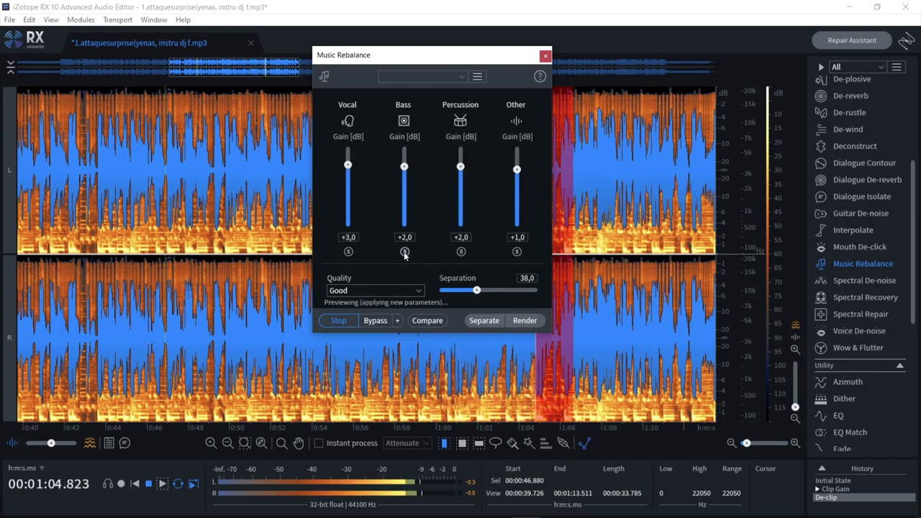
{"action": "left_click", "coordinate": [517, 252]}
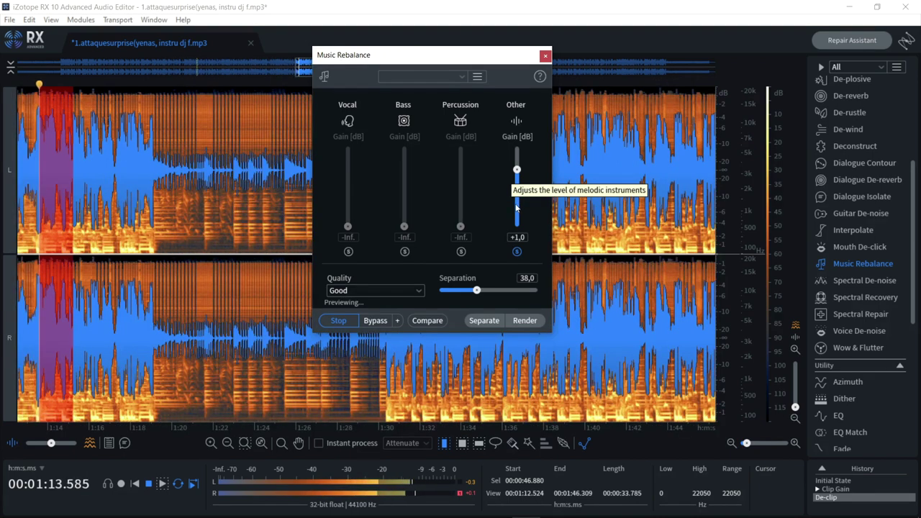
{"action": "left_click", "coordinate": [517, 252]}
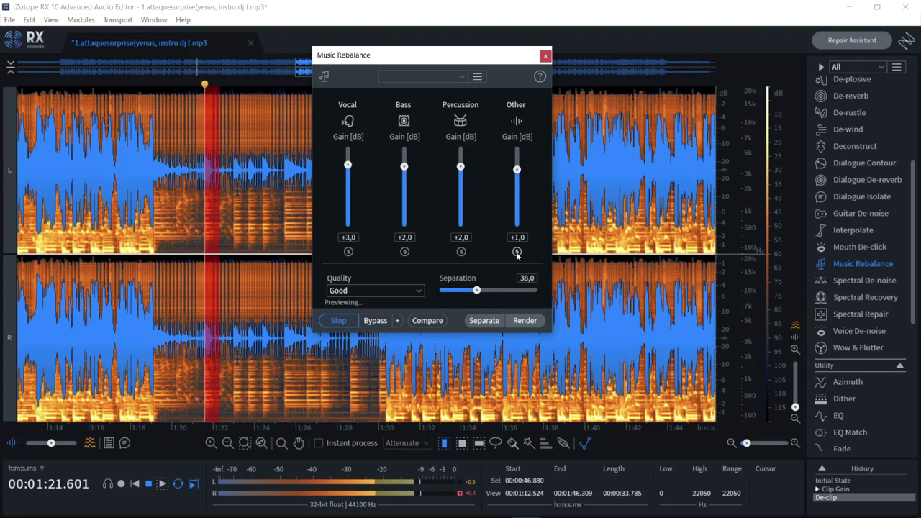
Play from the quiet middle section, set Percussion to +1,0 dB and Vocal to +6,0 dB, and render Music Rebalance
{"action": "left_click", "coordinate": [291, 248]}
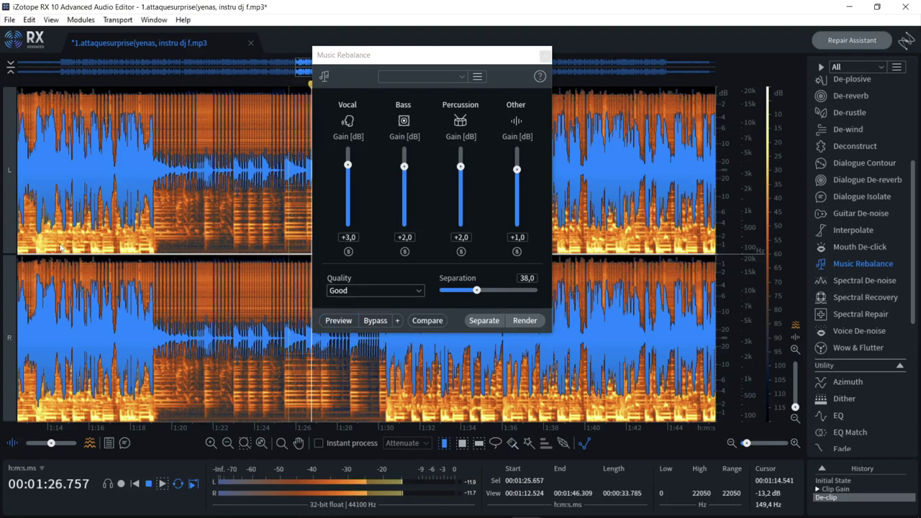
{"action": "left_click", "coordinate": [462, 168]}
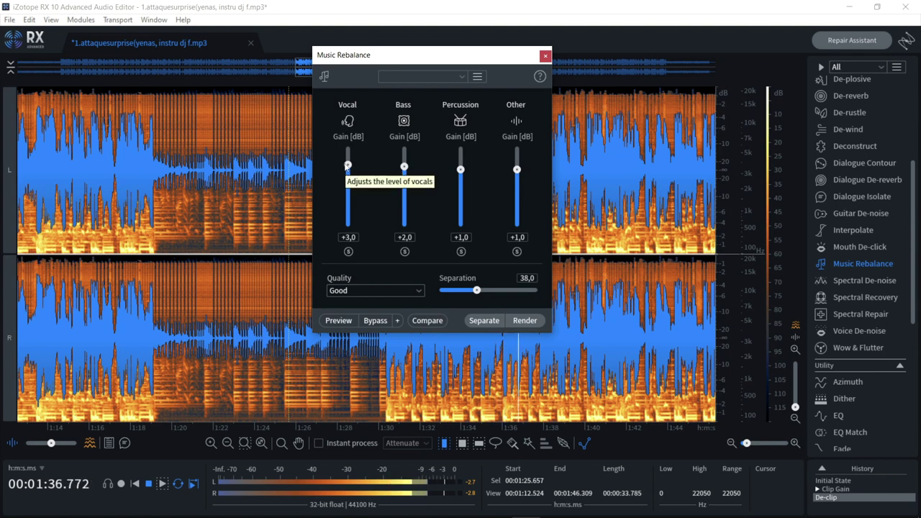
{"action": "scroll", "coordinate": [348, 165], "scroll_direction": "up", "scroll_amount": 3}
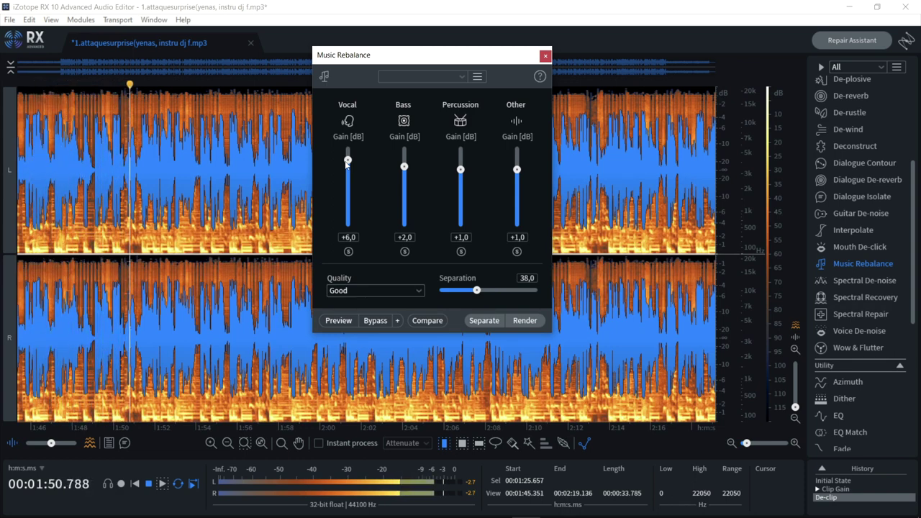
{"action": "key", "text": "space"}
{"action": "left_click", "coordinate": [524, 321]}
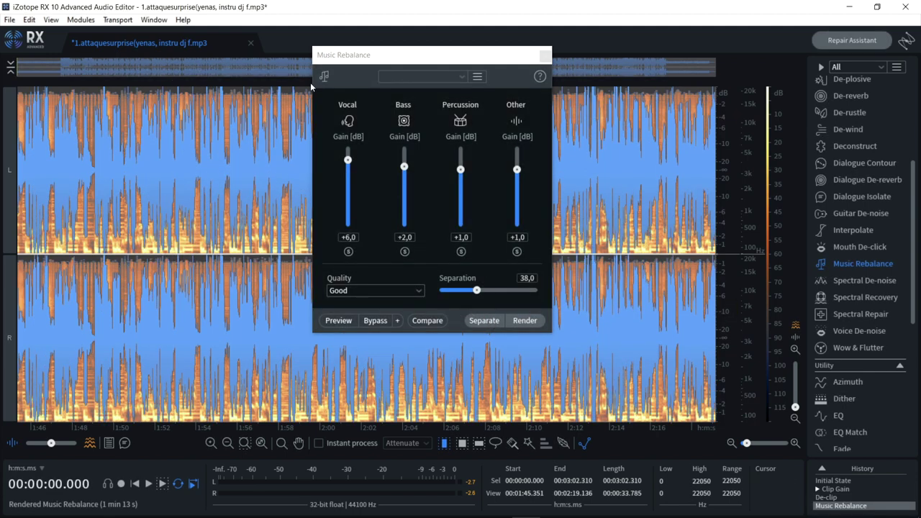
Lower the clip gain line to about -4,2 dB across the whole track, levelling its start and end points
{"action": "key", "text": "space"}
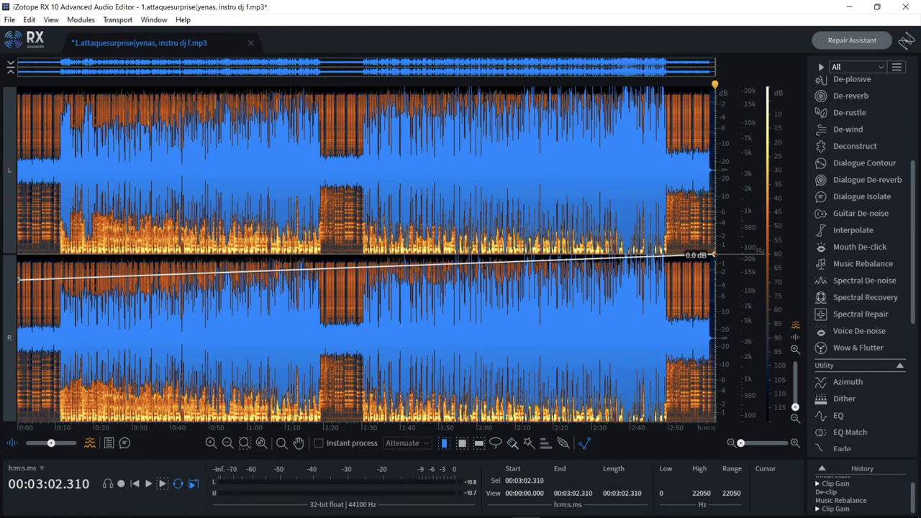
{"action": "left_click_drag", "start_coordinate": [714, 255], "coordinate": [713, 276]}
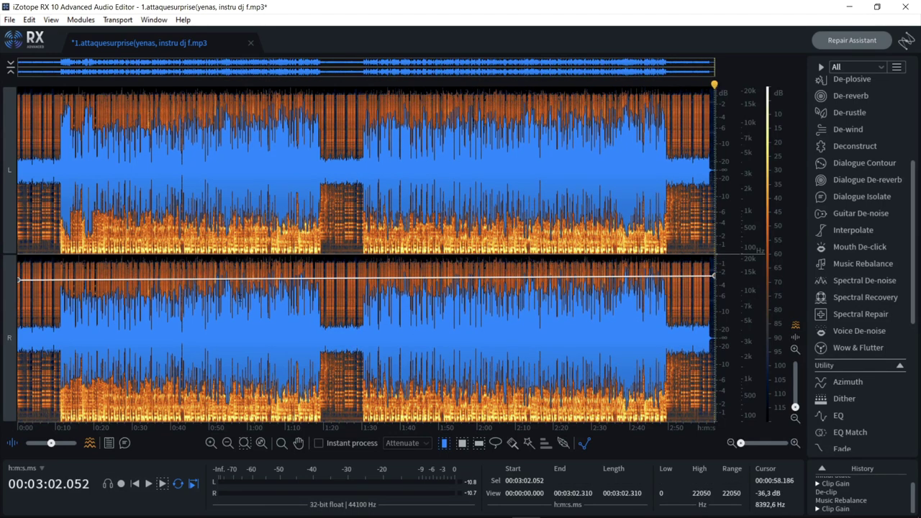
{"action": "left_click", "coordinate": [17, 282]}
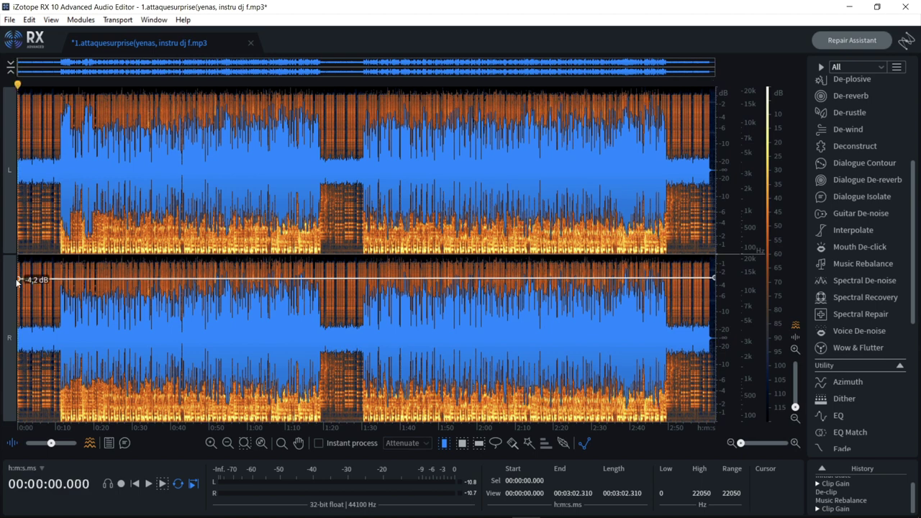
Play the attenuated track from its start and again from about 11,2 seconds, where the loud section begins
{"action": "key", "text": "space"}
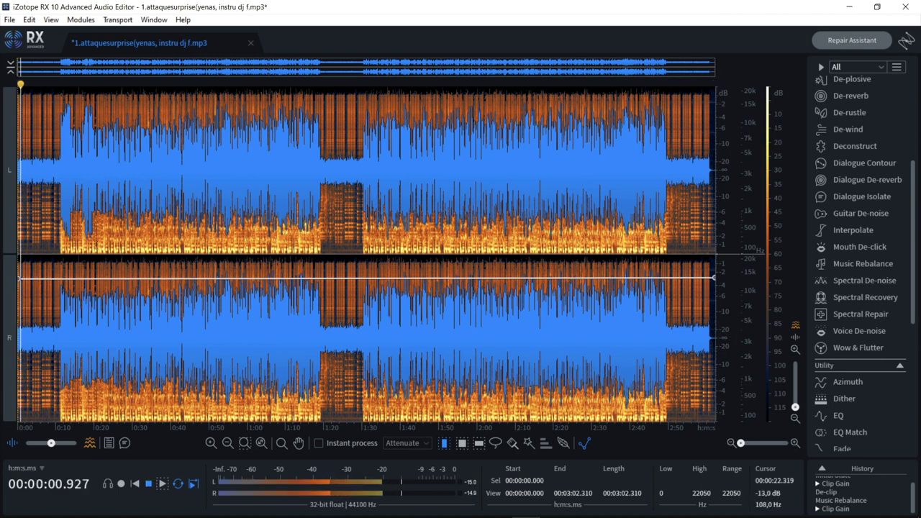
{"action": "left_click", "coordinate": [56, 262]}
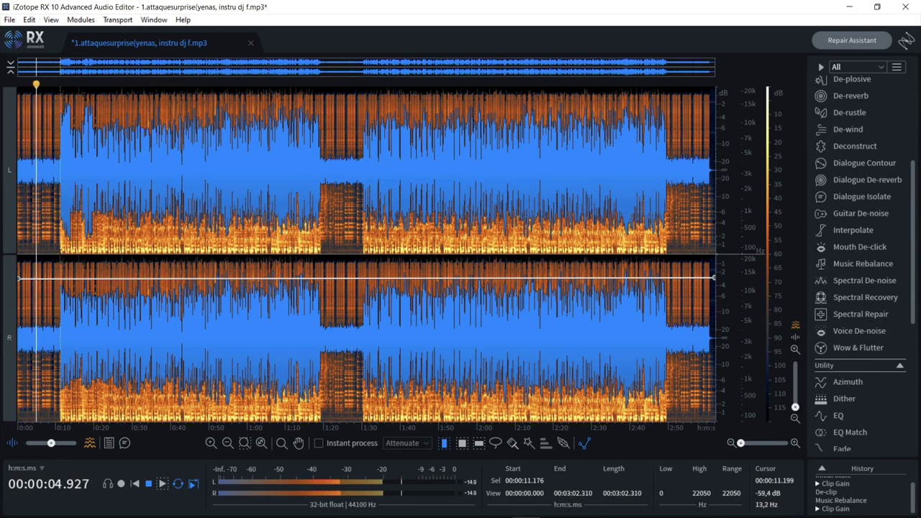
{"action": "left_click", "coordinate": [61, 257]}
{"action": "key", "text": "space"}
{"action": "key", "text": "space"}
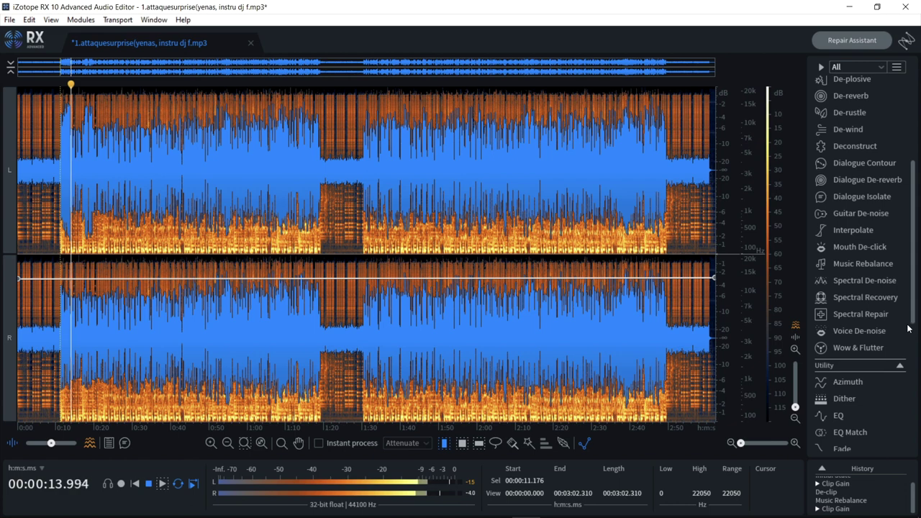
{"action": "key", "text": "space"}
Check the track's Waveform Statistics, close them and play the track from about 14,4 to 40,1 seconds
{"action": "scroll", "coordinate": [916, 264], "scroll_direction": "down", "scroll_amount": 5}
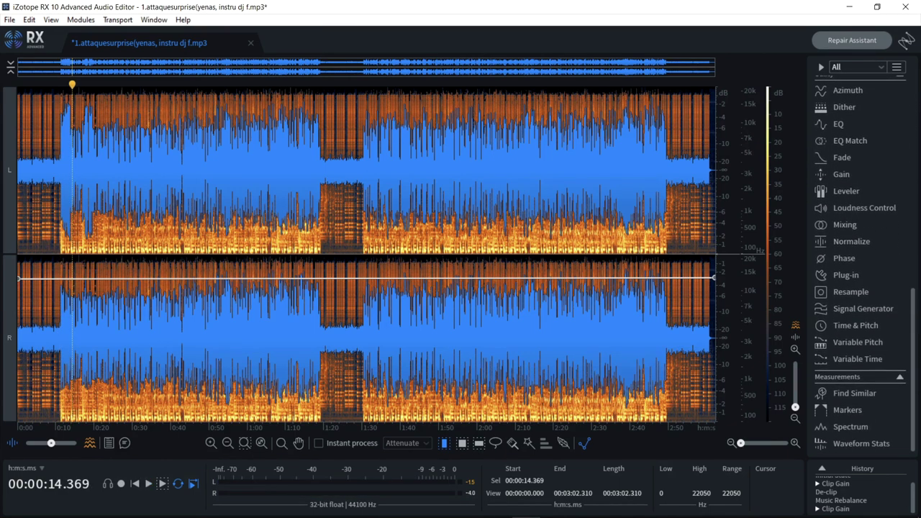
{"action": "left_click", "coordinate": [834, 444]}
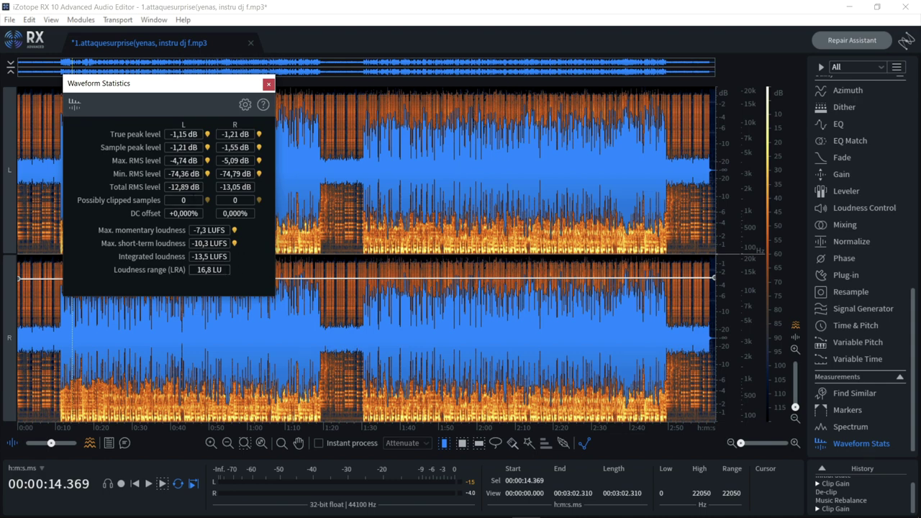
{"action": "key", "text": "Escape"}
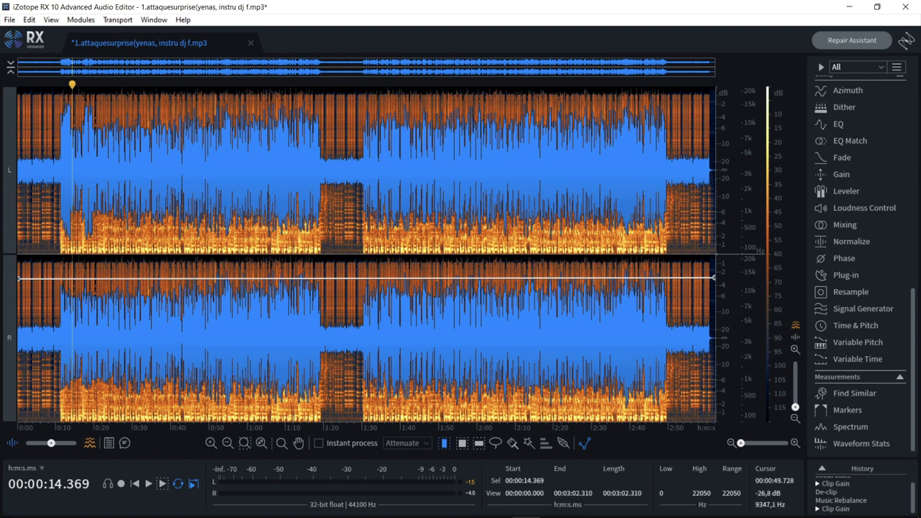
{"action": "key", "text": "space"}
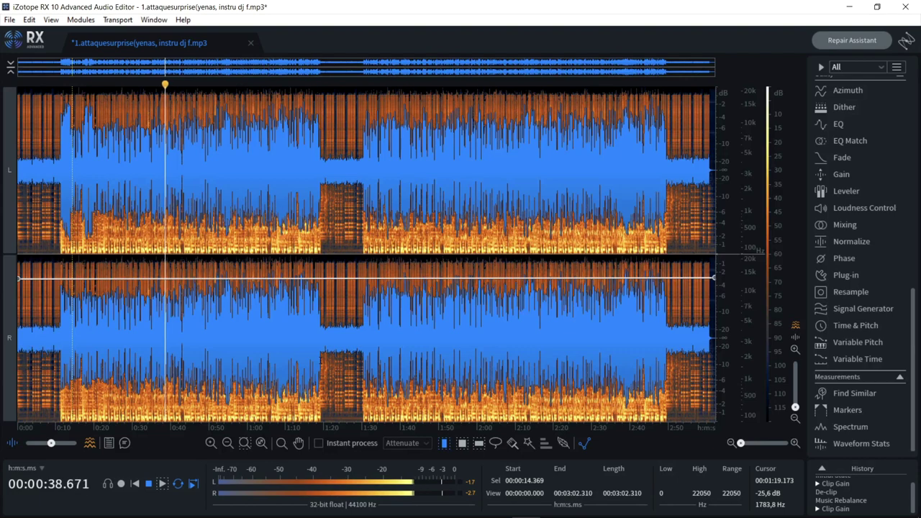
{"action": "key", "text": "space"}
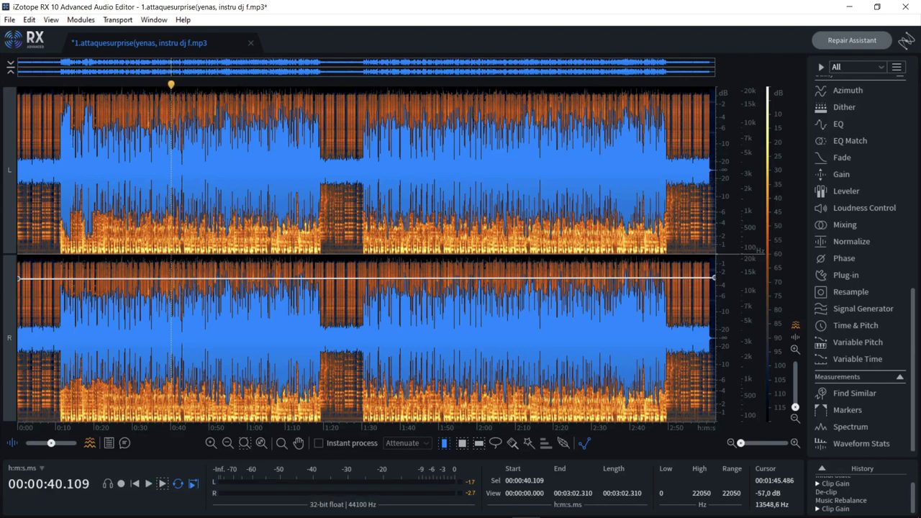